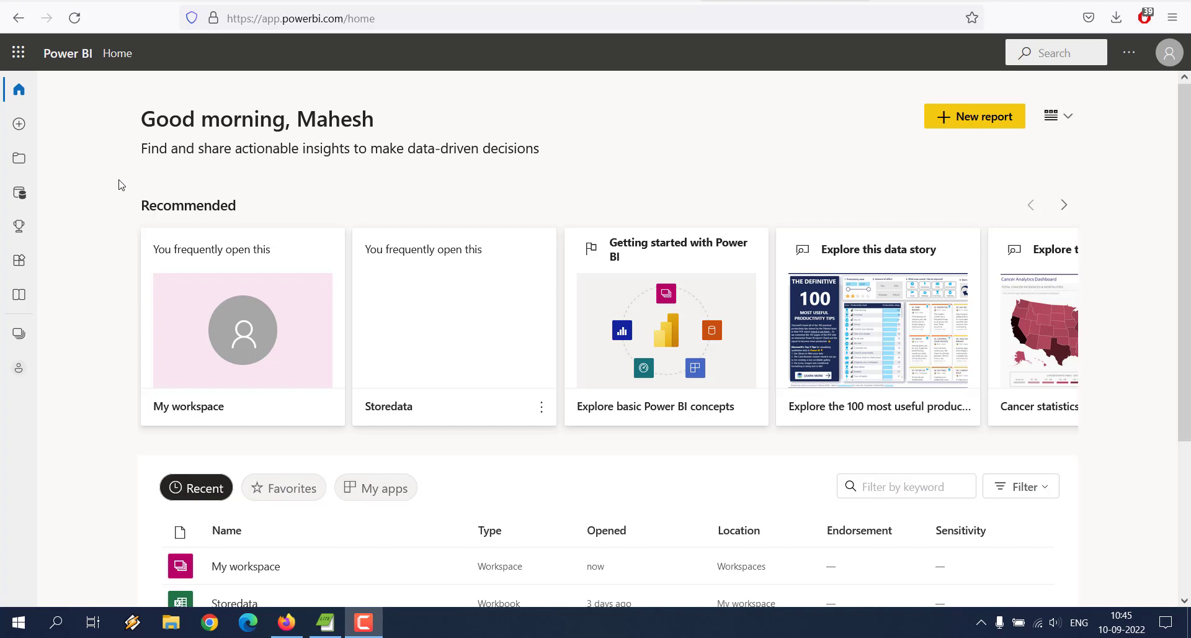
Open the Get Data page in the Power BI service through the other source options for adding data.
click(22, 160)
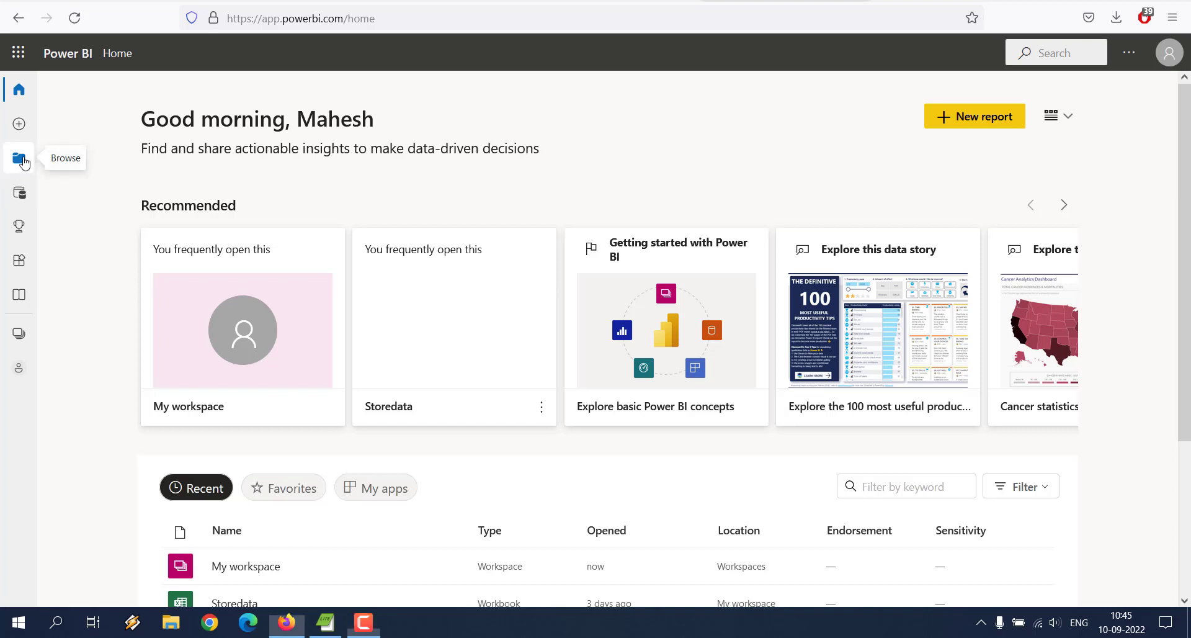
click(23, 126)
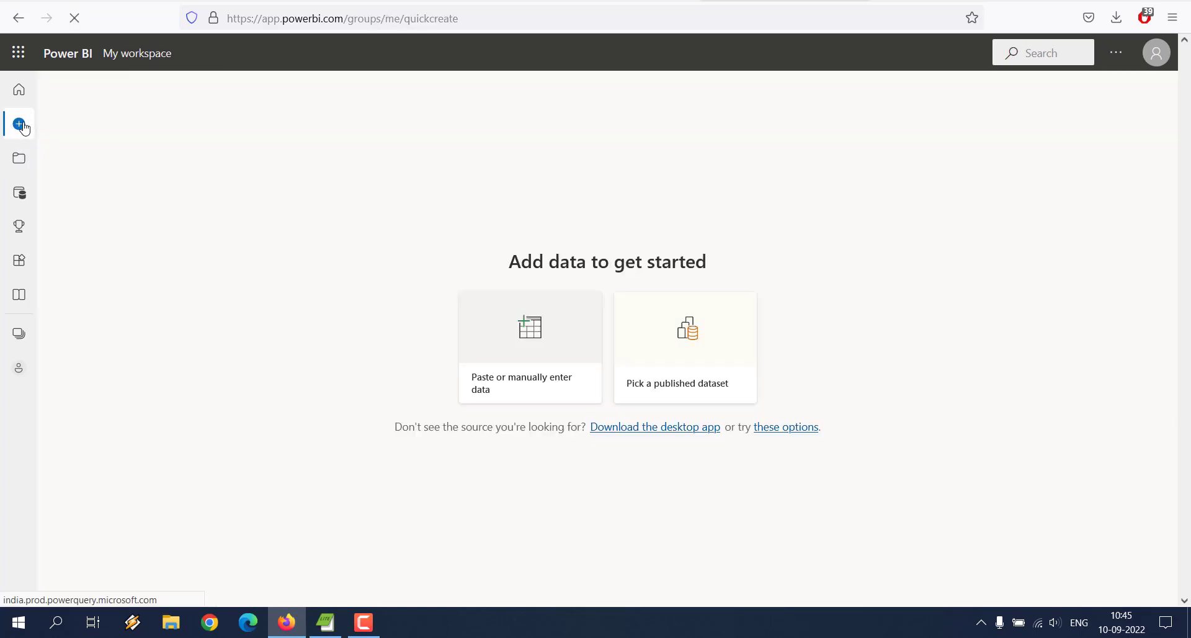
click(801, 427)
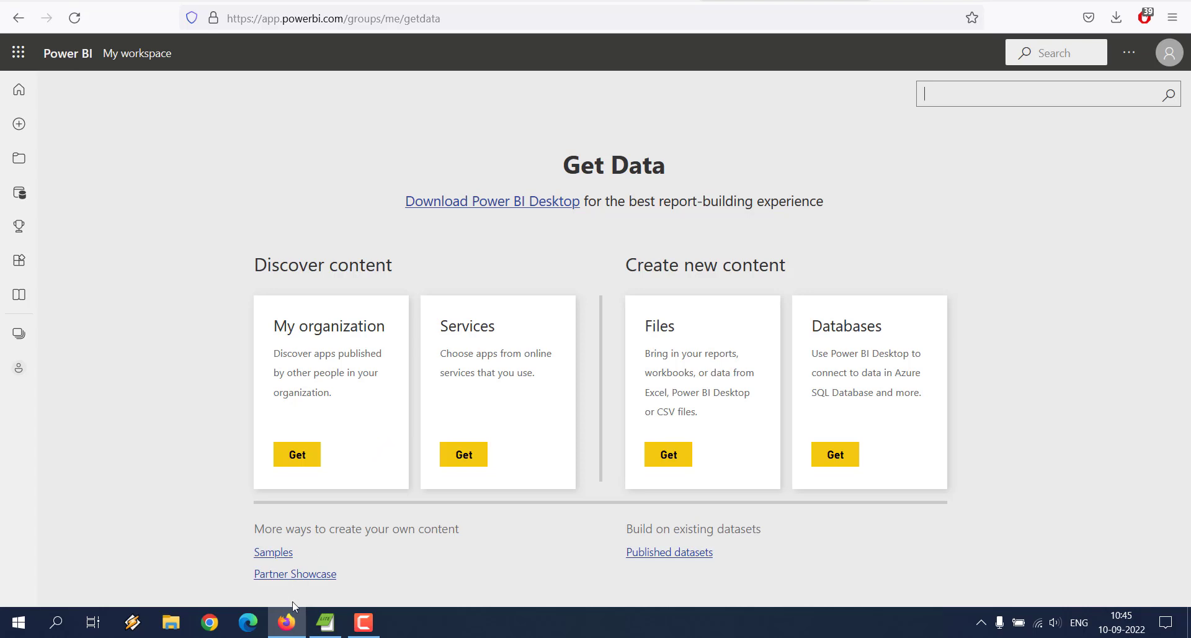
Launch RStudio and Power BI Desktop from Windows, searching for "power" to find the latter.
mouse_move(294, 627)
click(18, 622)
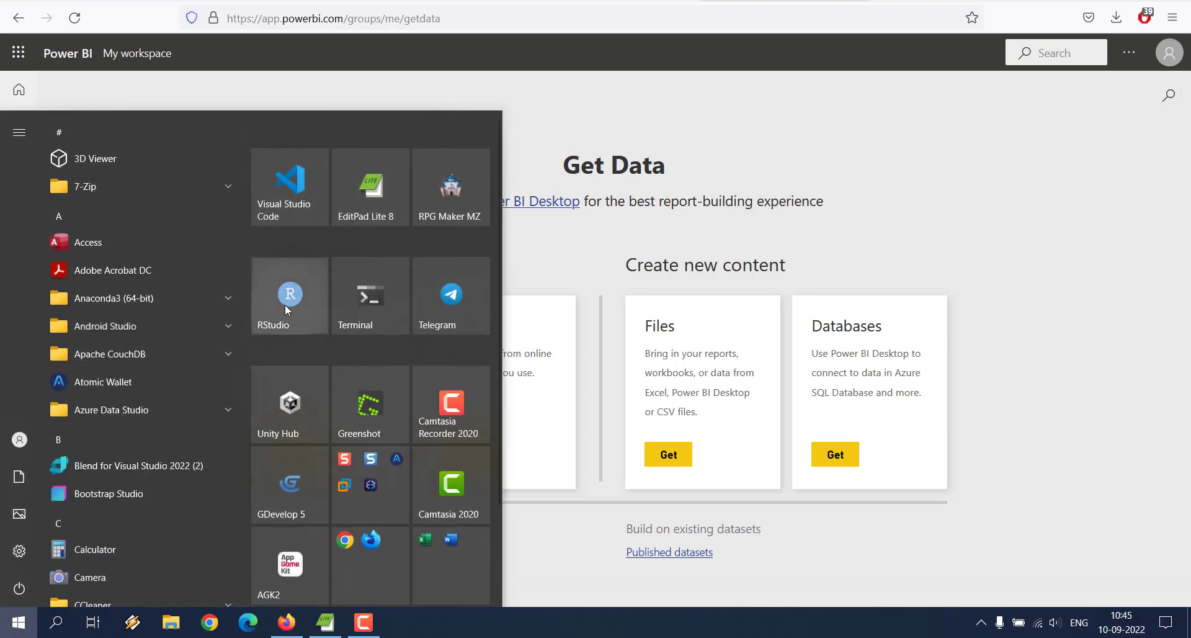
click(451, 296)
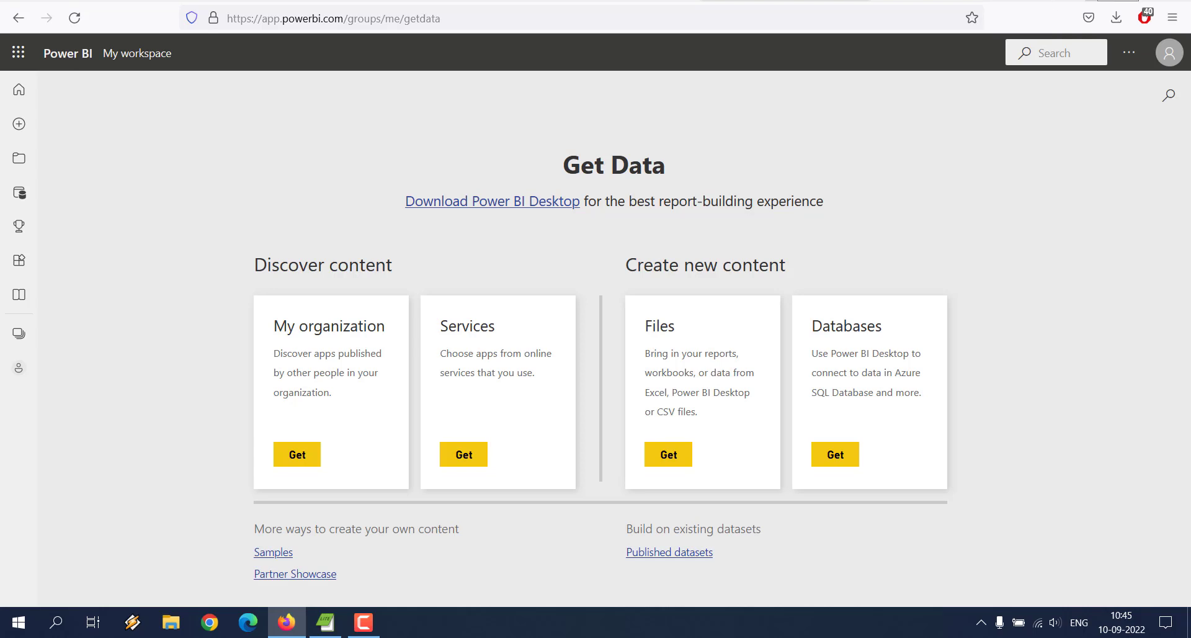
click(53, 612)
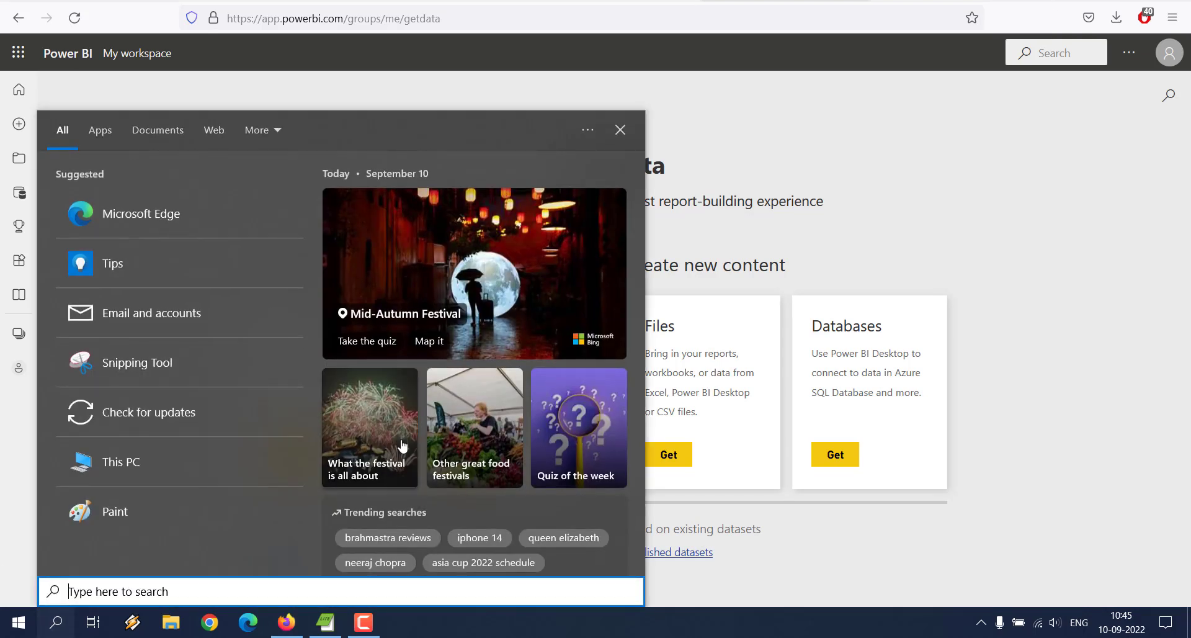
text(power)
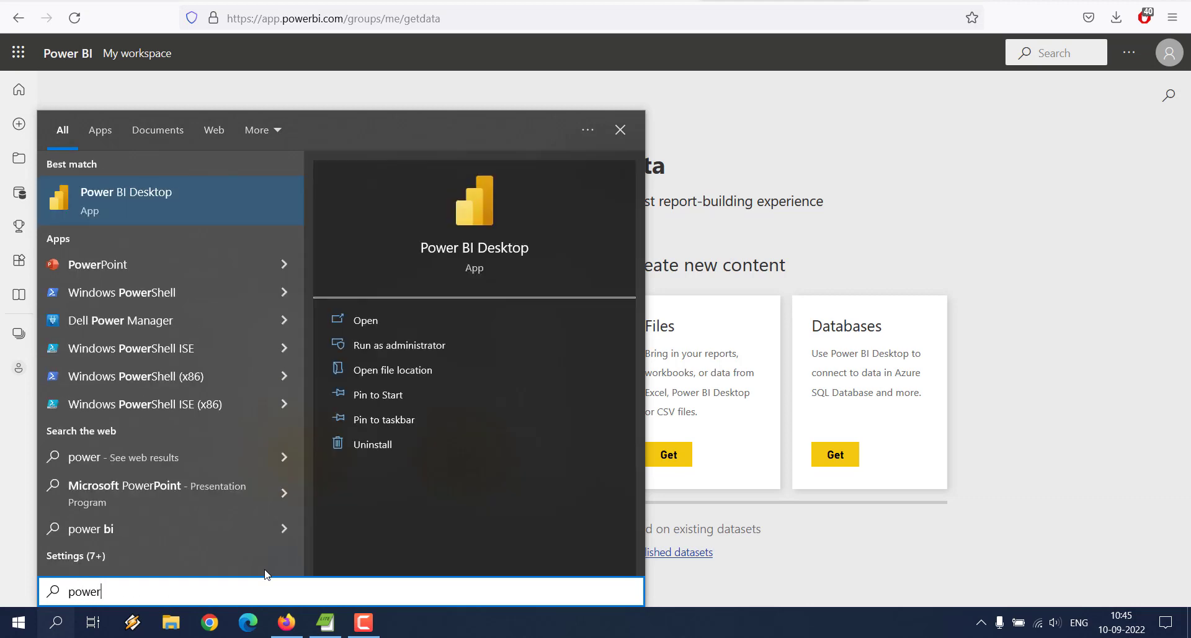
click(405, 318)
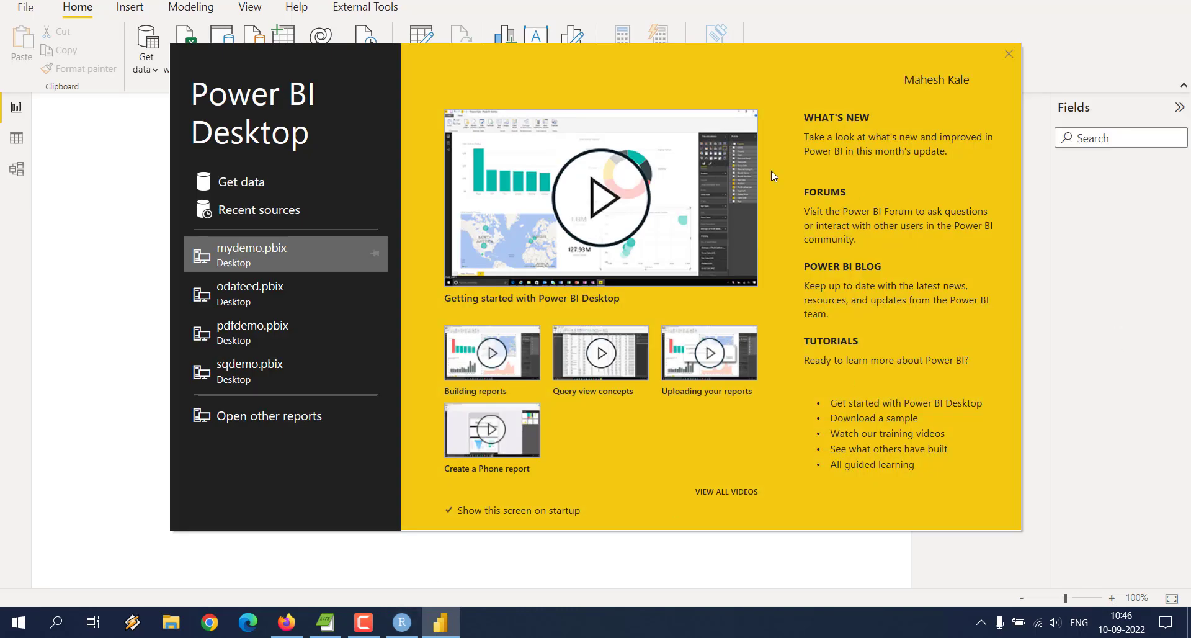
Switch to RStudio in a maximized window, postpone the software update, and create a new R script.
click(402, 622)
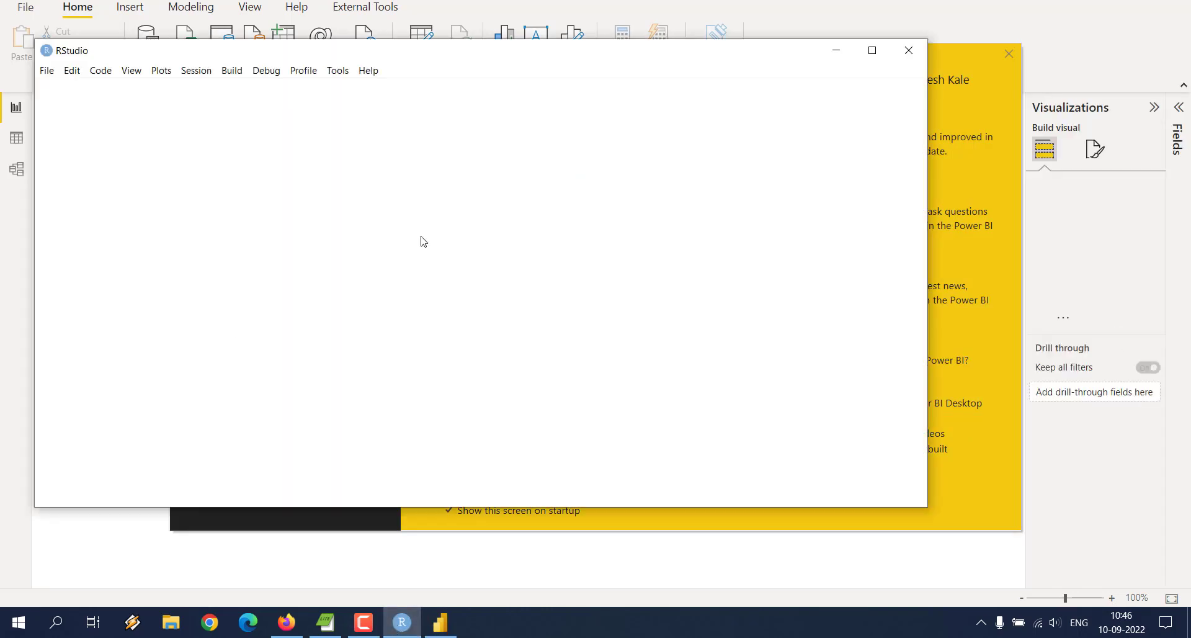
double_click(381, 54)
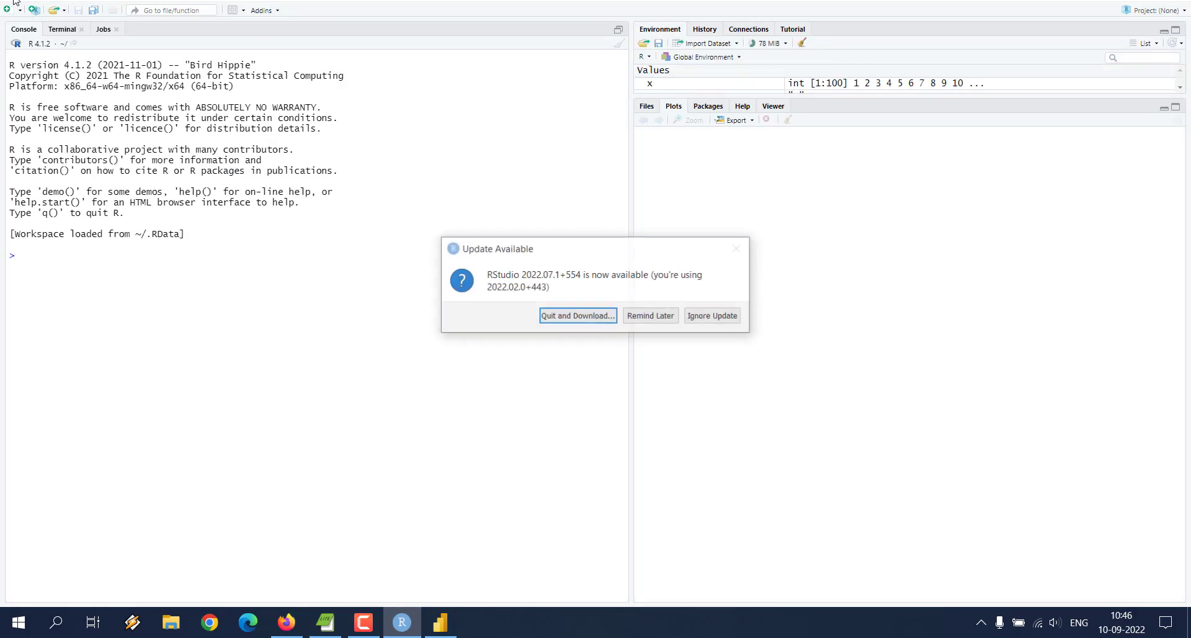
click(660, 317)
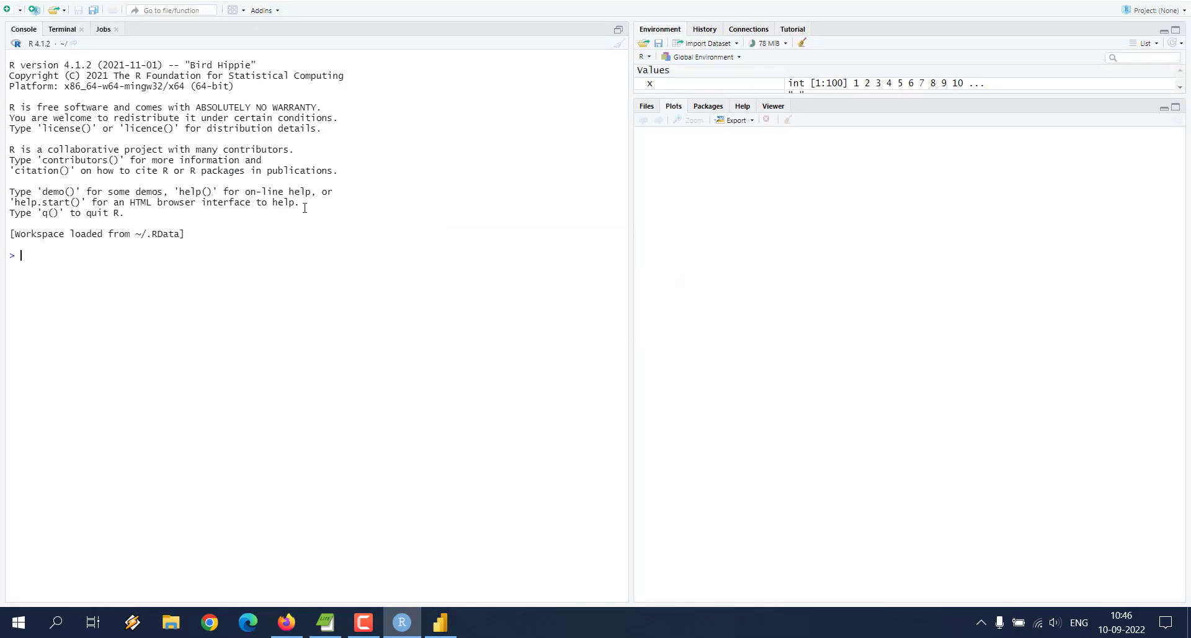
click(20, 10)
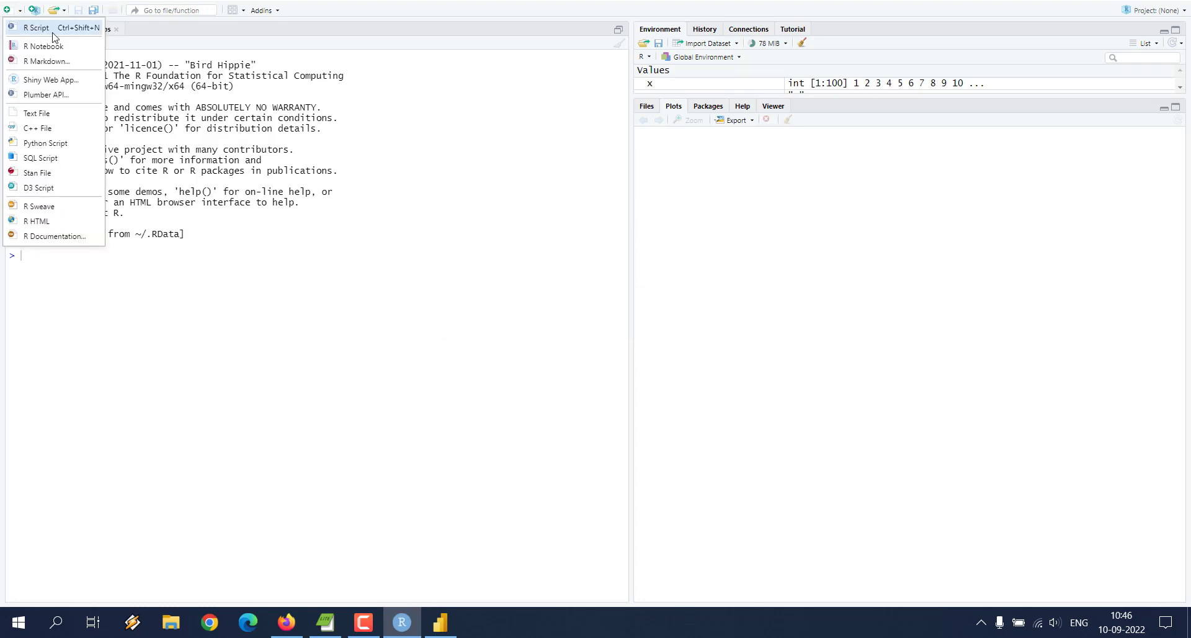
click(52, 31)
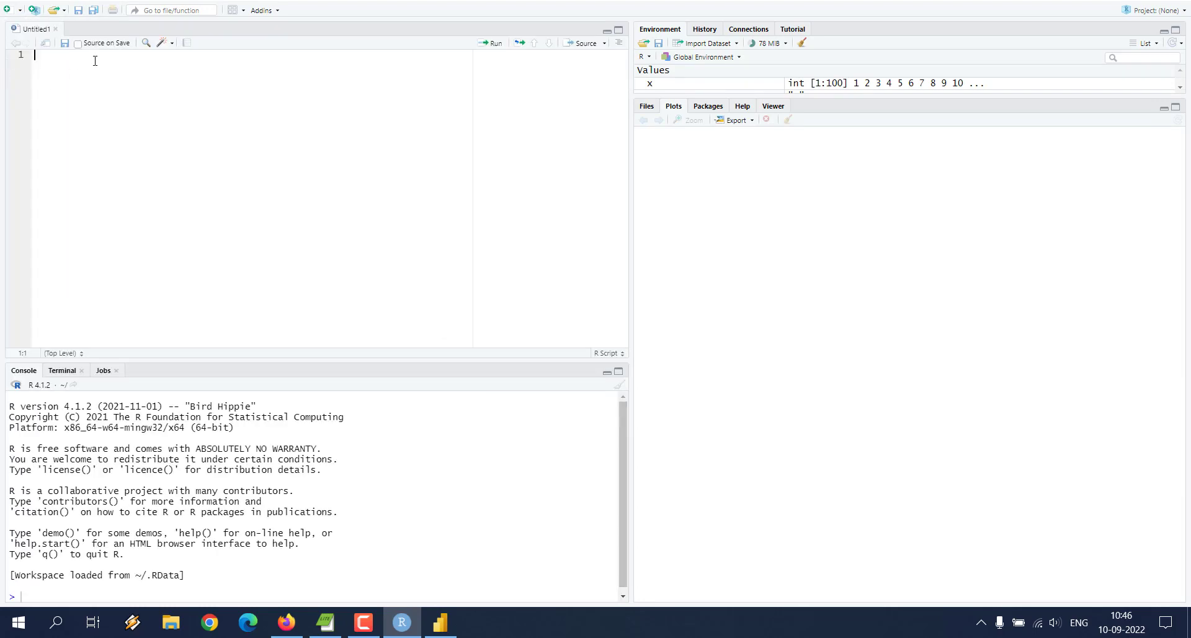
Write library(data.table) and library(dplyr) on the first two lines of the script.
text(library(da)
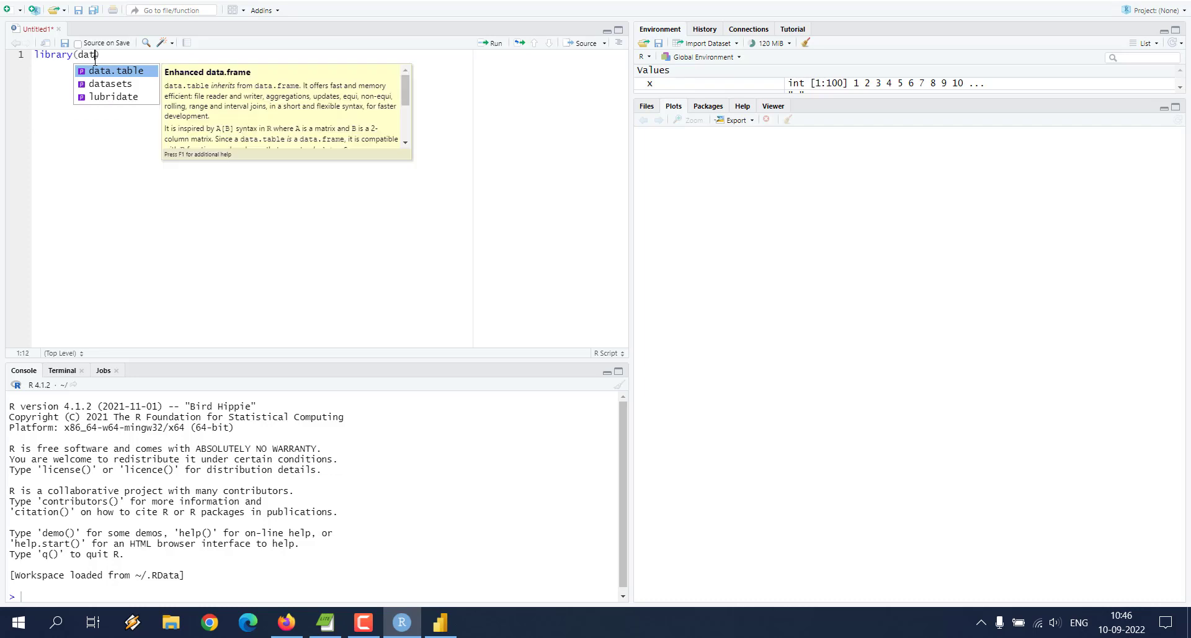
text(ta)
click(106, 75)
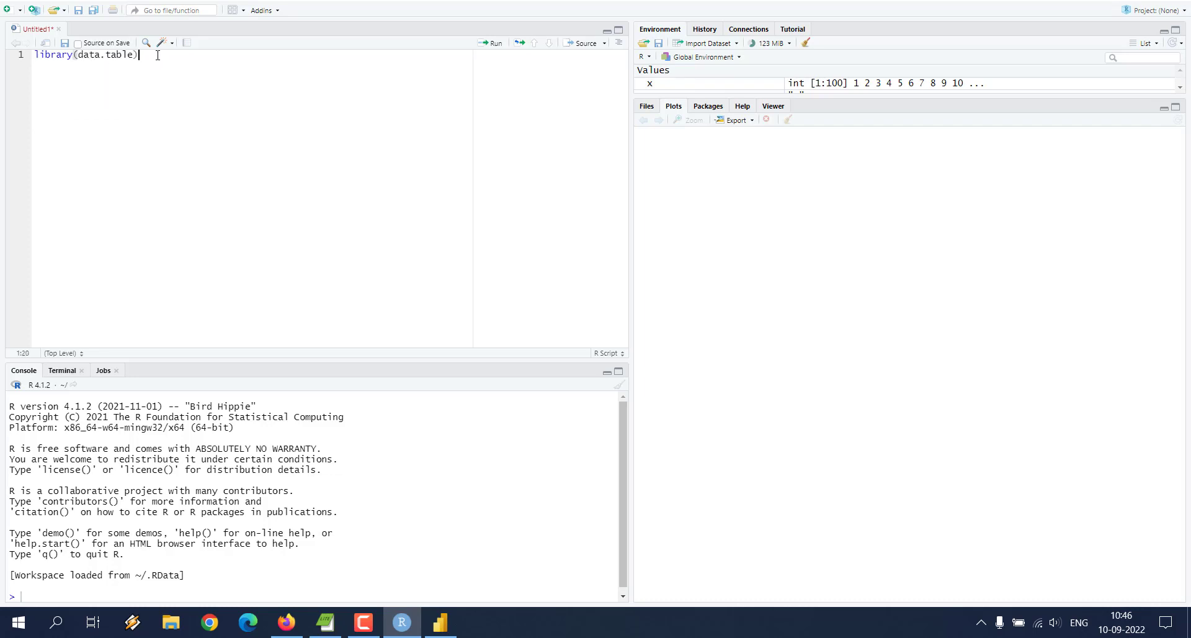
key(Return)
text(library()
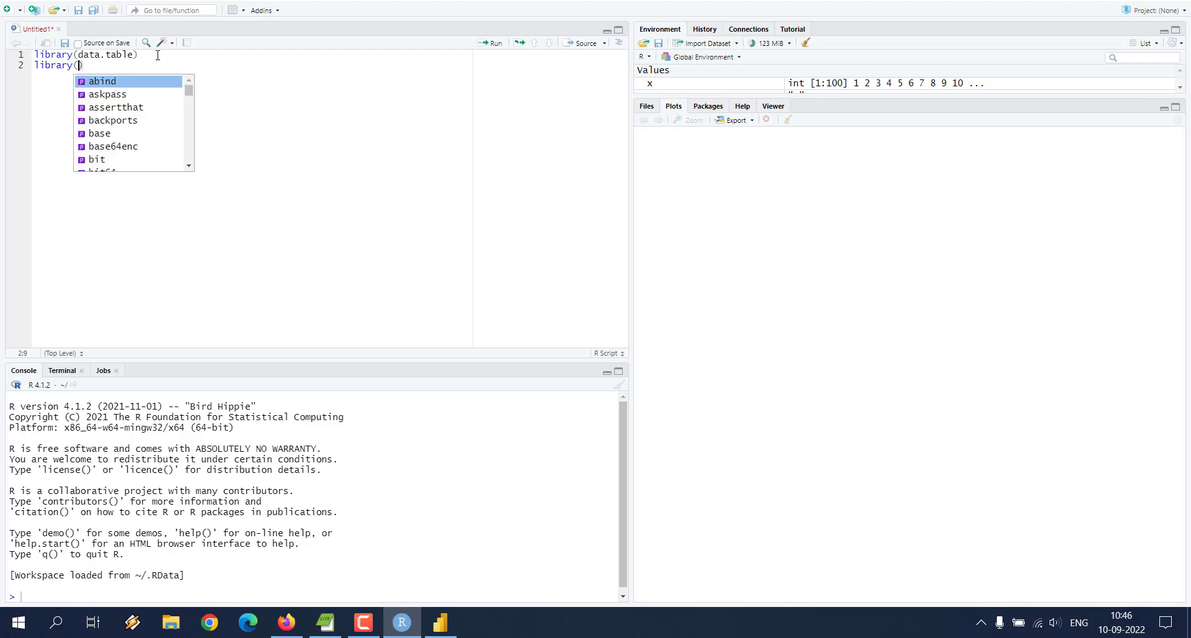
text(dpl)
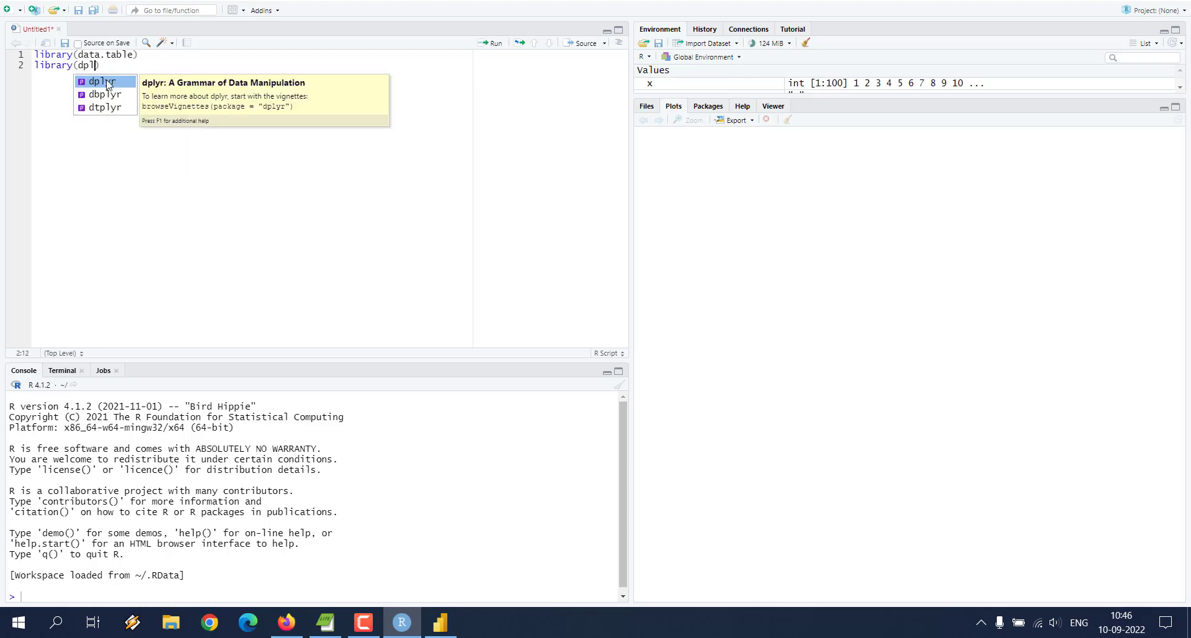
key(Return)
key(Return)
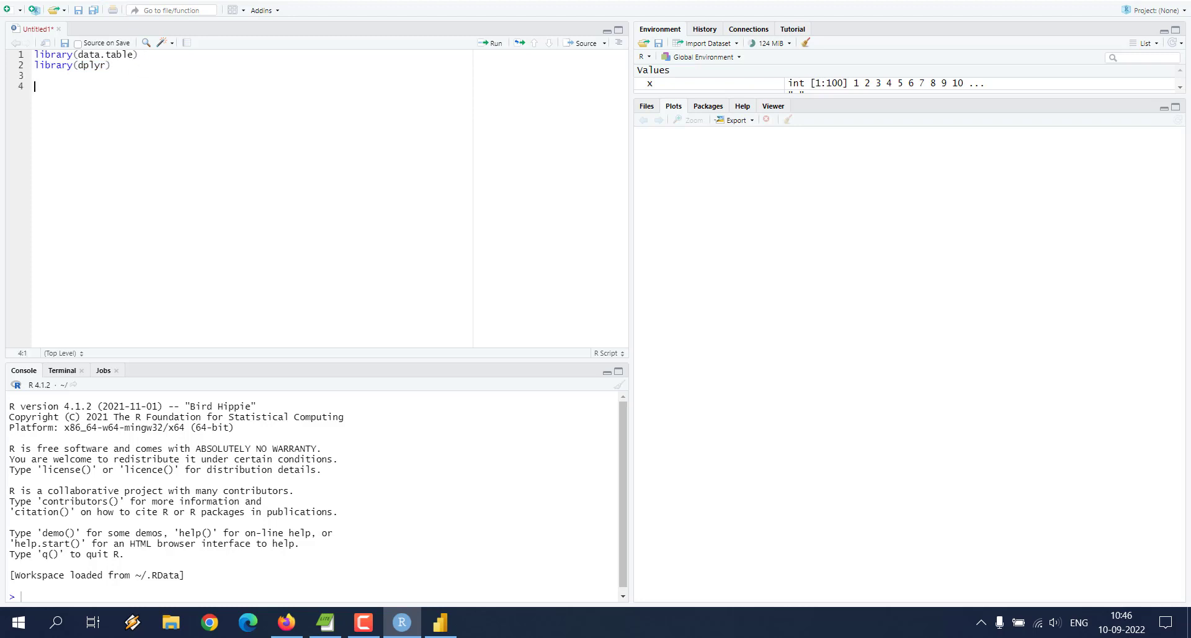
Begin the line dat <- fread("") and copy the D:\Files folder address as text from File Explorer.
text(dat <- fread()
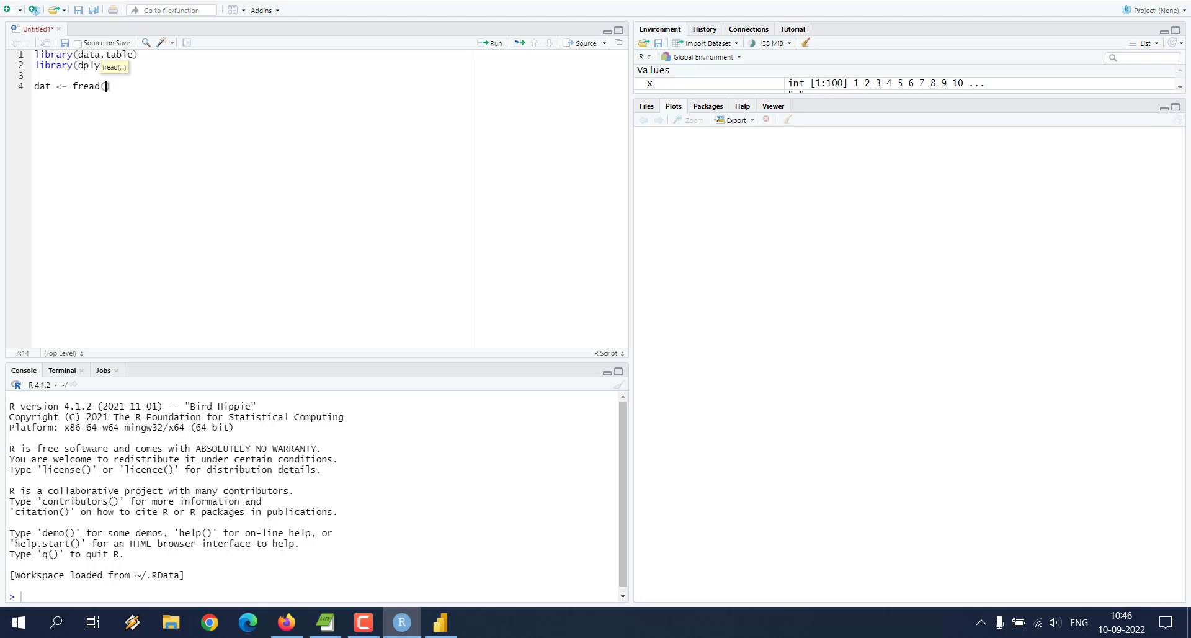
text(")
click(171, 622)
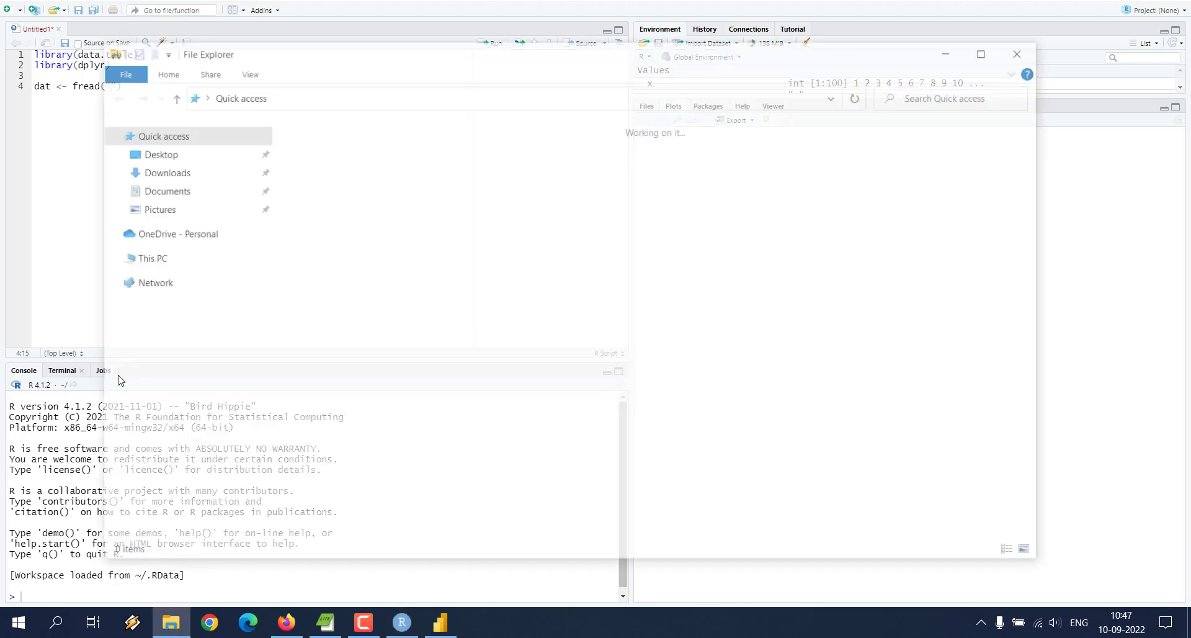
click(157, 426)
click(315, 247)
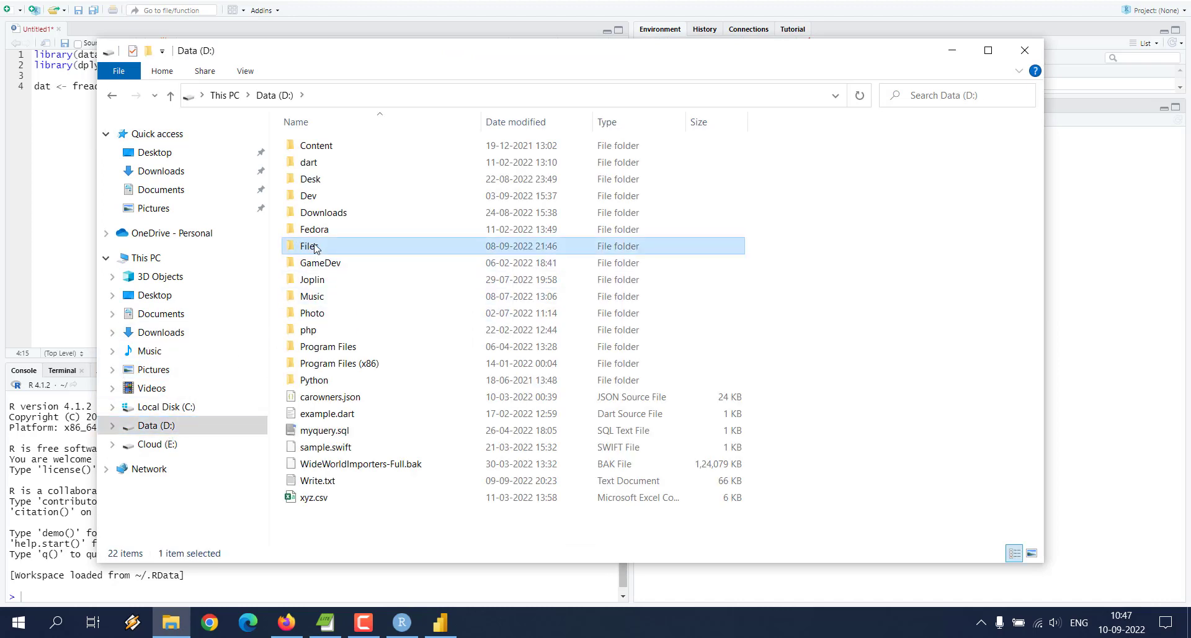
double_click(315, 247)
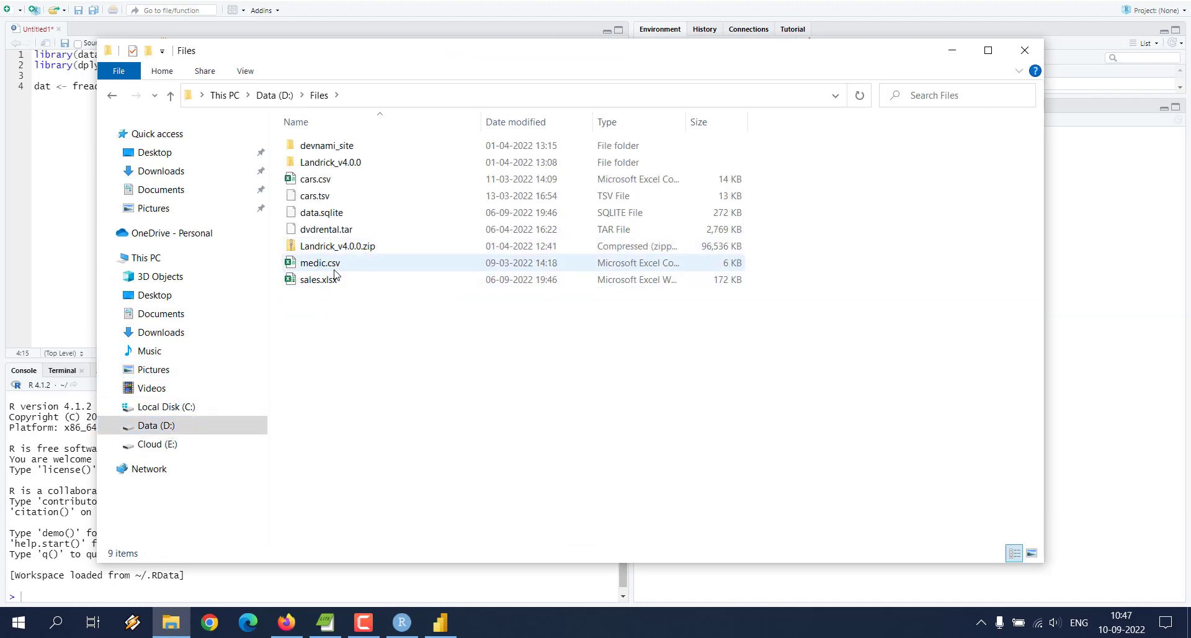
right_click(321, 95)
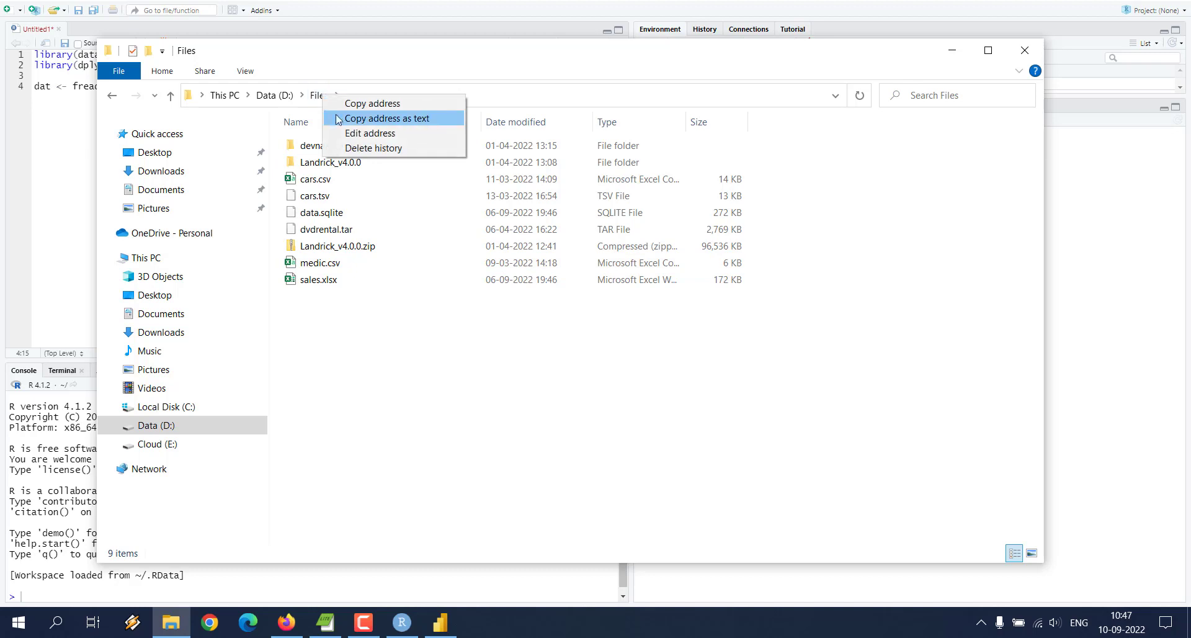
click(342, 120)
click(952, 50)
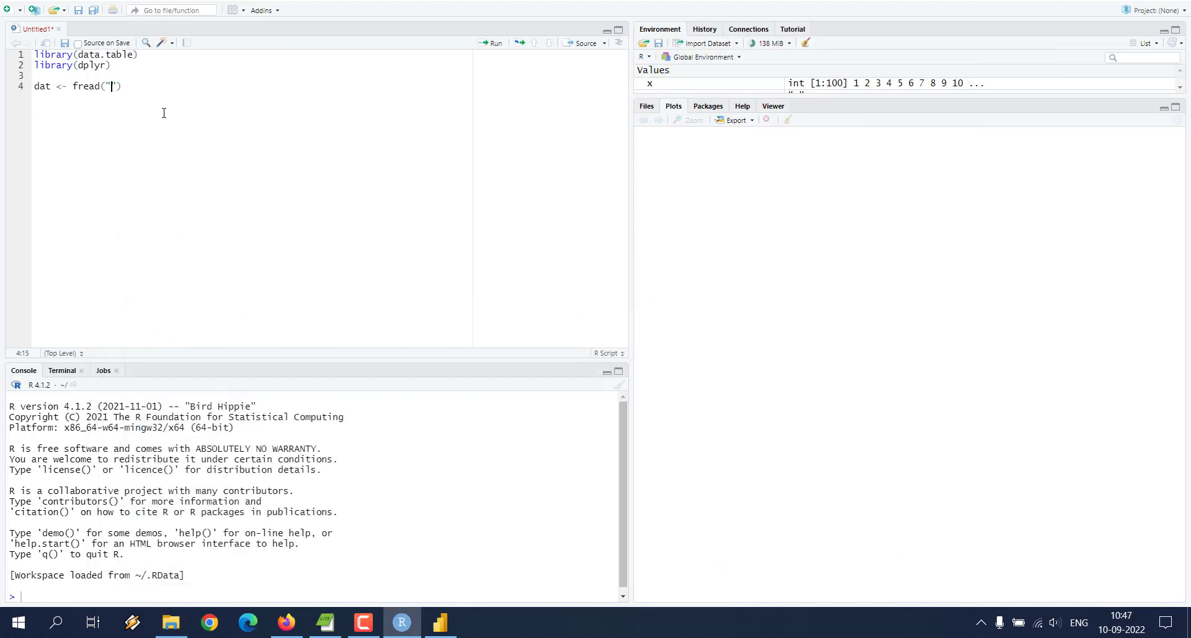
Fill in the fread file path as D:\Files\medic.csv using the copied folder address.
key(ctrl+v)
text(\medic.csv)
click(237, 85)
Add a final line containing dat and run the whole script.
key(Return)
text(dat)
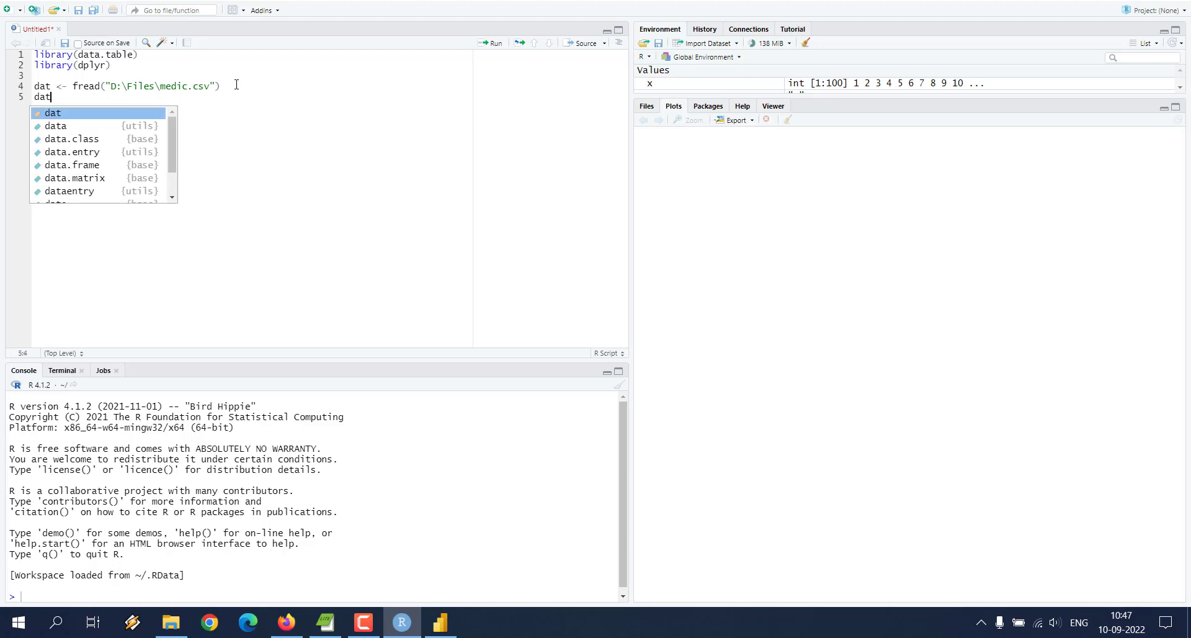
key(Escape)
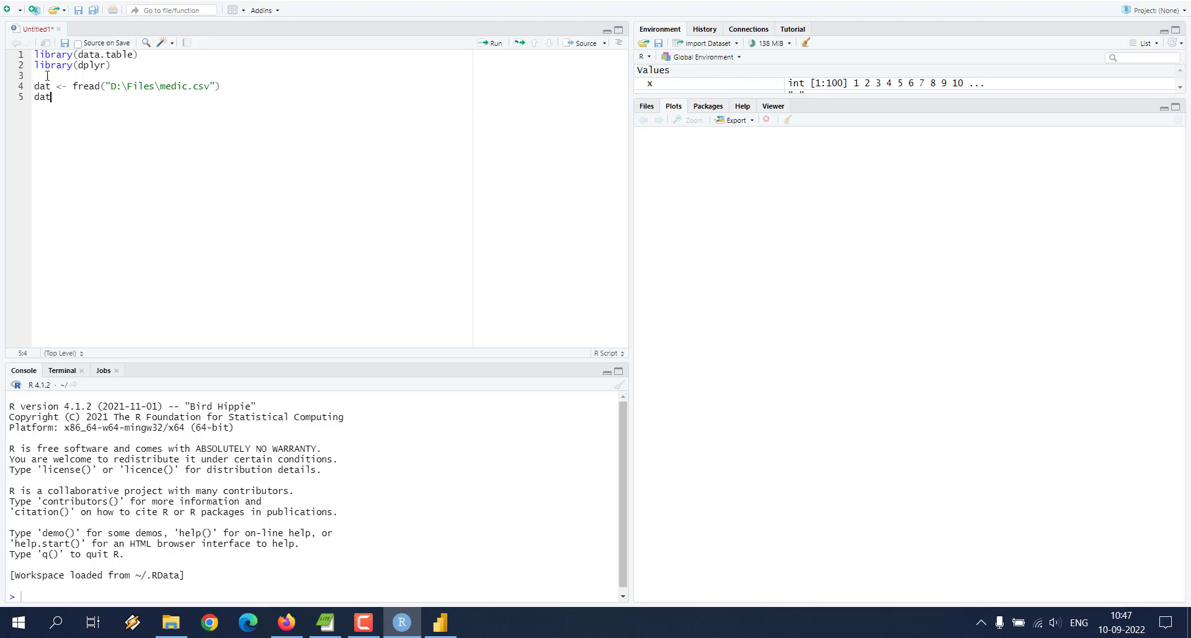
key(ctrl+a)
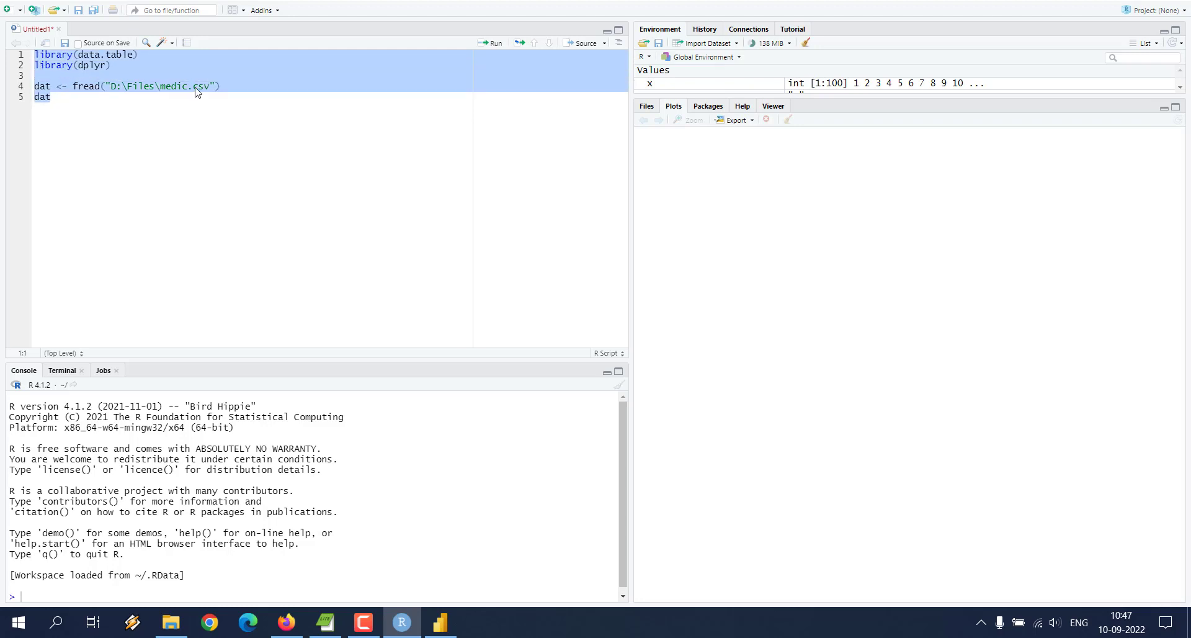
click(490, 43)
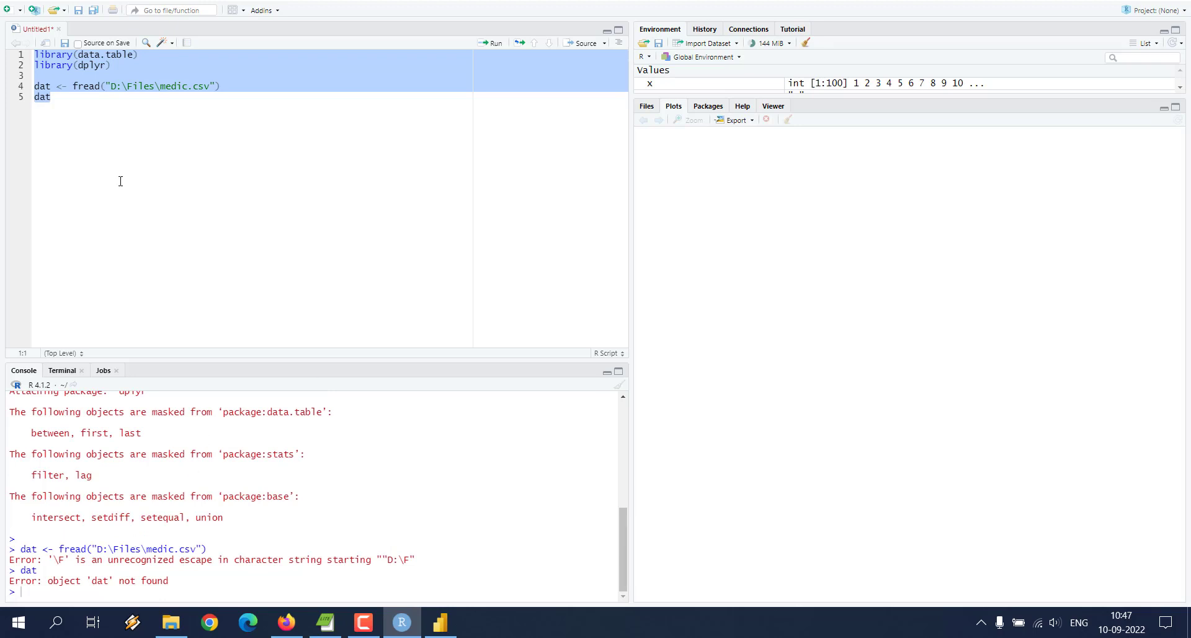
Replace the backslashes in the fread path with forward slashes so it reads D:/Files/medic.csv.
click(127, 87)
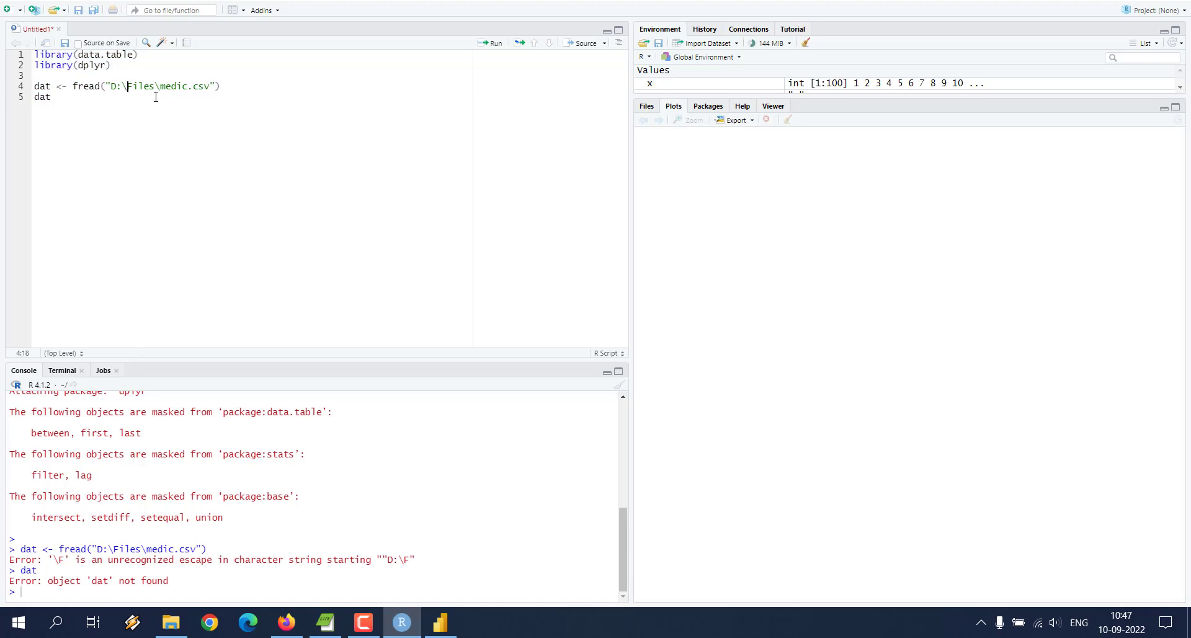
key(BackSpace)
text(/)
click(160, 88)
key(BackSpace)
text(/)
Run the corrected fread line and the dat line separately, and look through the printed data in the console.
click(52, 96)
drag(222, 87, 34, 86)
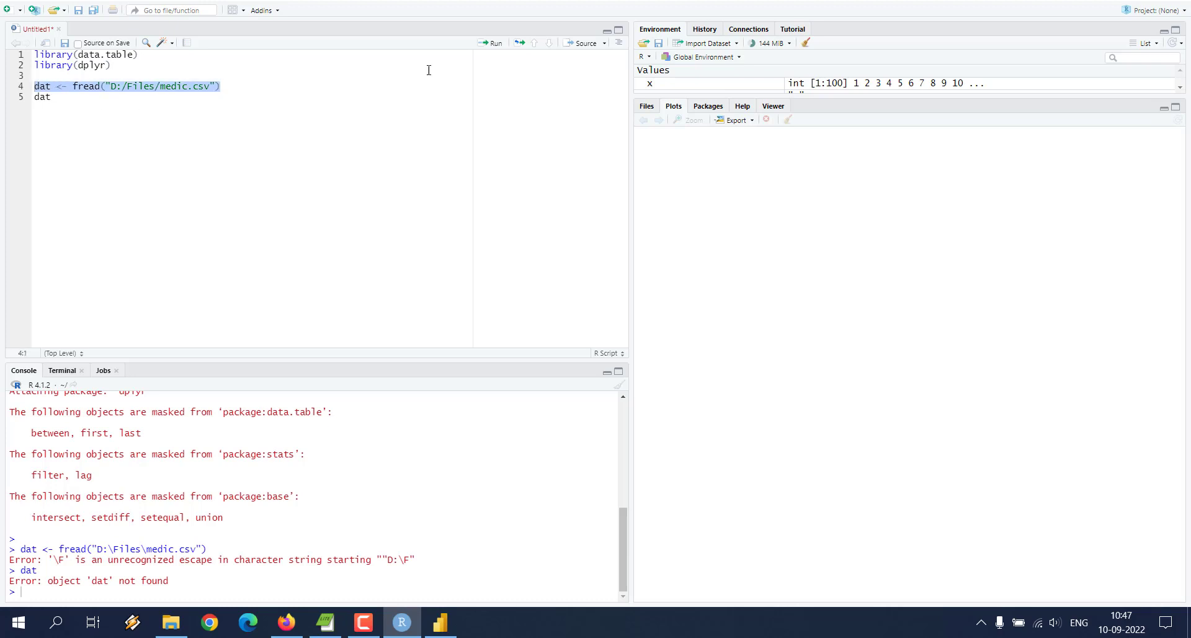
click(487, 49)
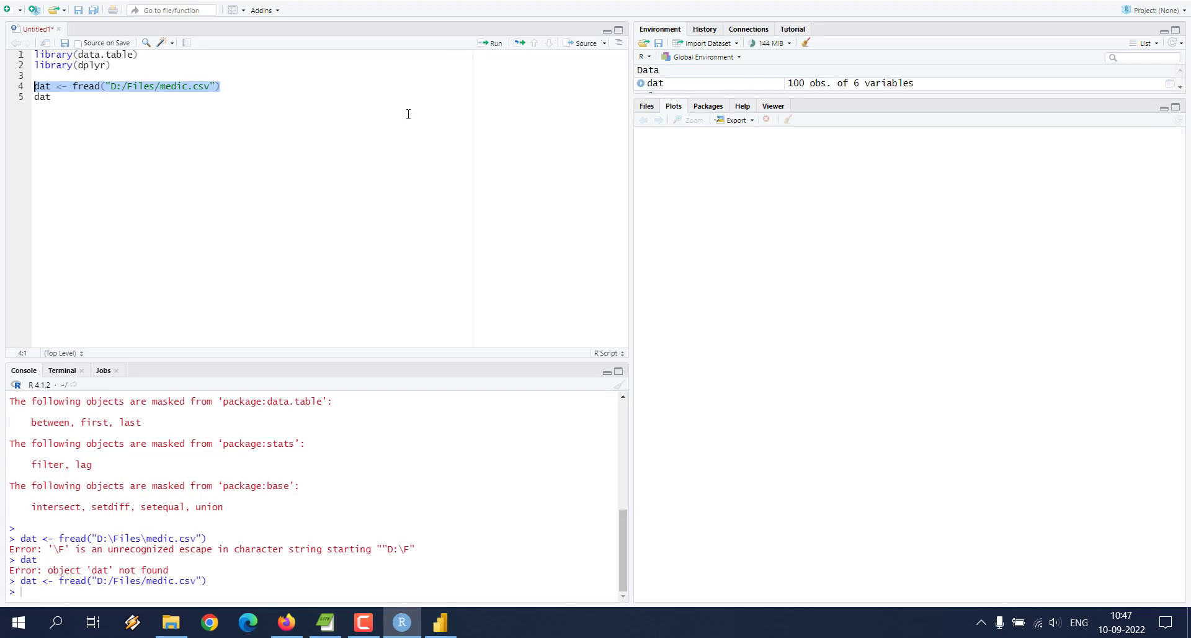
drag(51, 97, 34, 97)
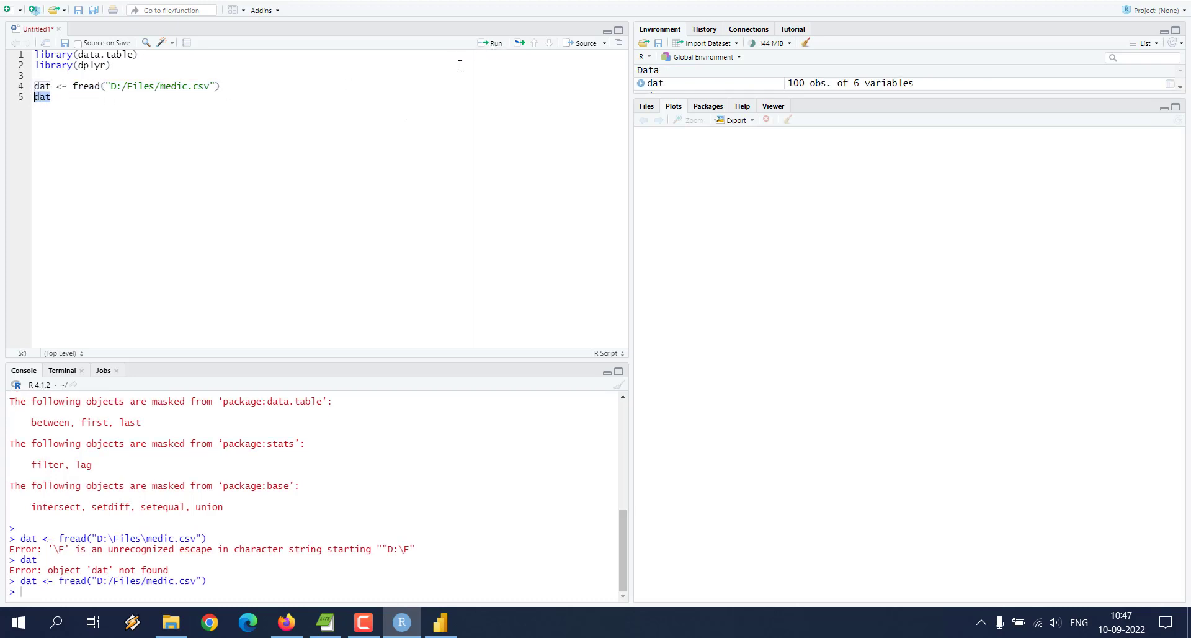
click(489, 50)
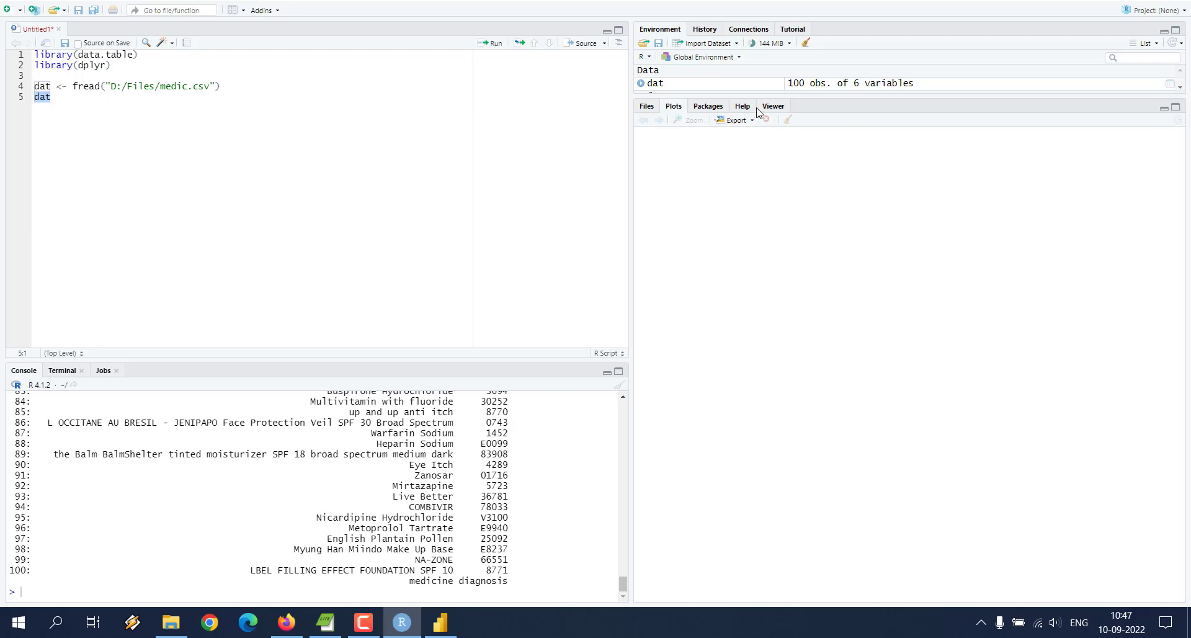
click(775, 107)
scroll(565, 497, up, 15)
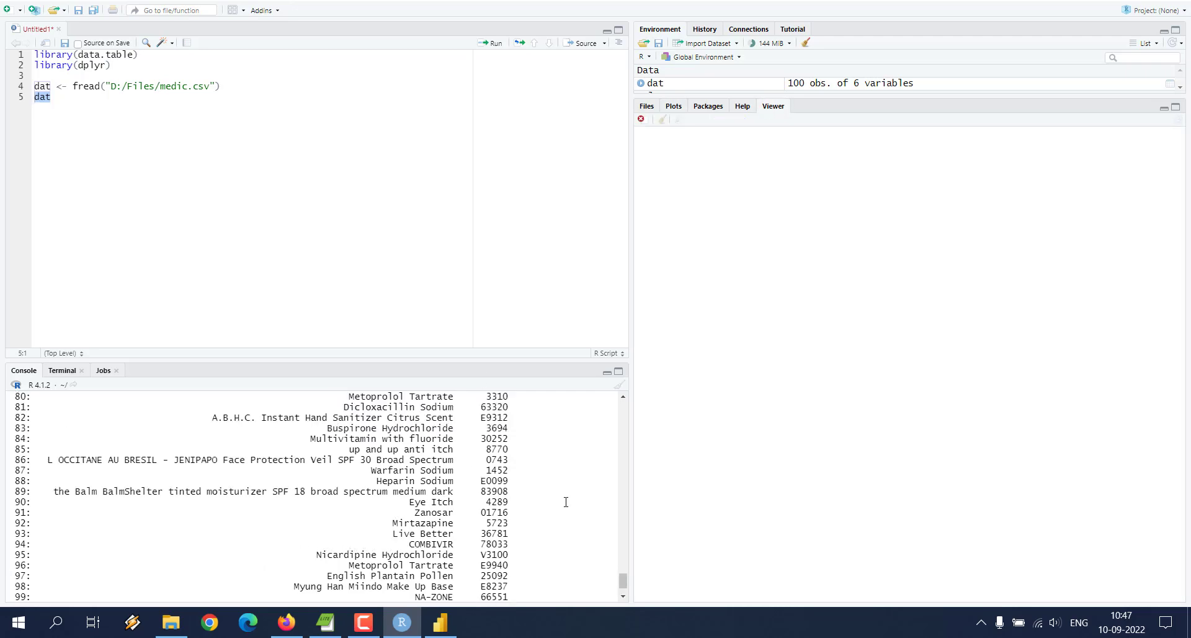
scroll(566, 497, up, 20)
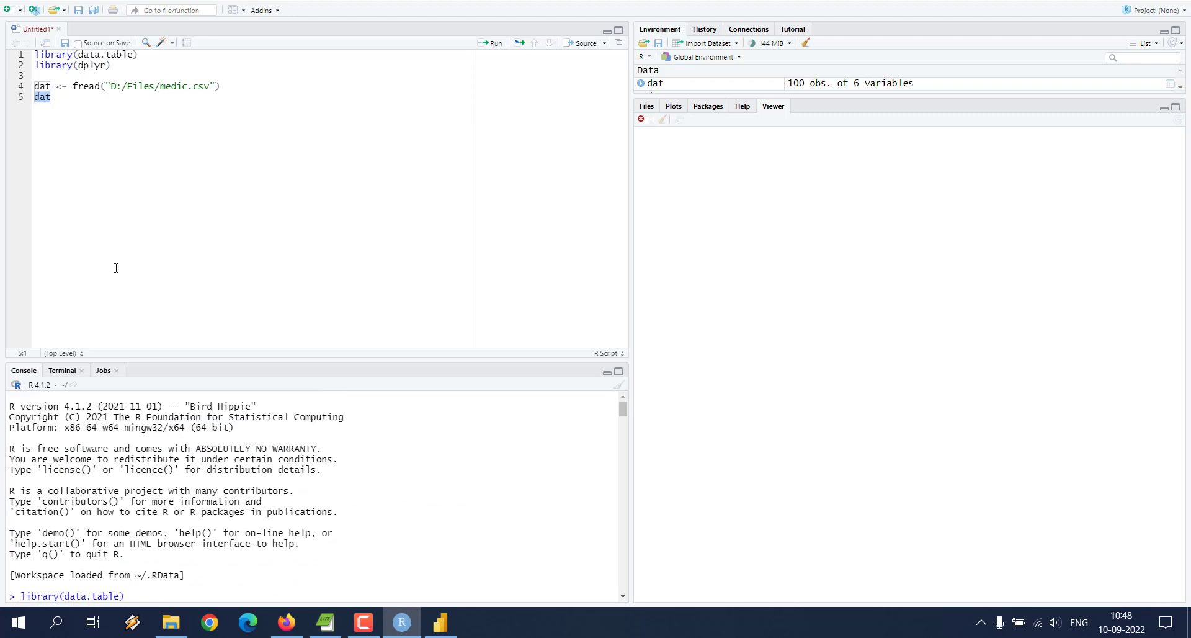
Copy the entire R script, switch to Power BI Desktop and dismiss its start screen.
click(70, 99)
shift+click(34, 56)
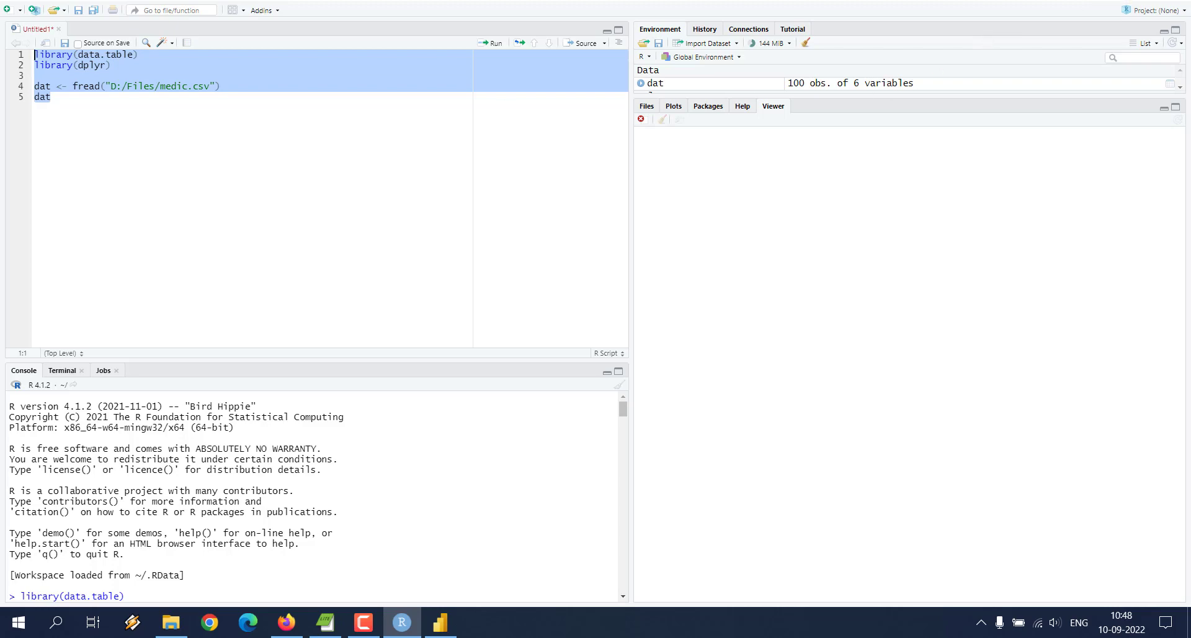
key(alt+Tab)
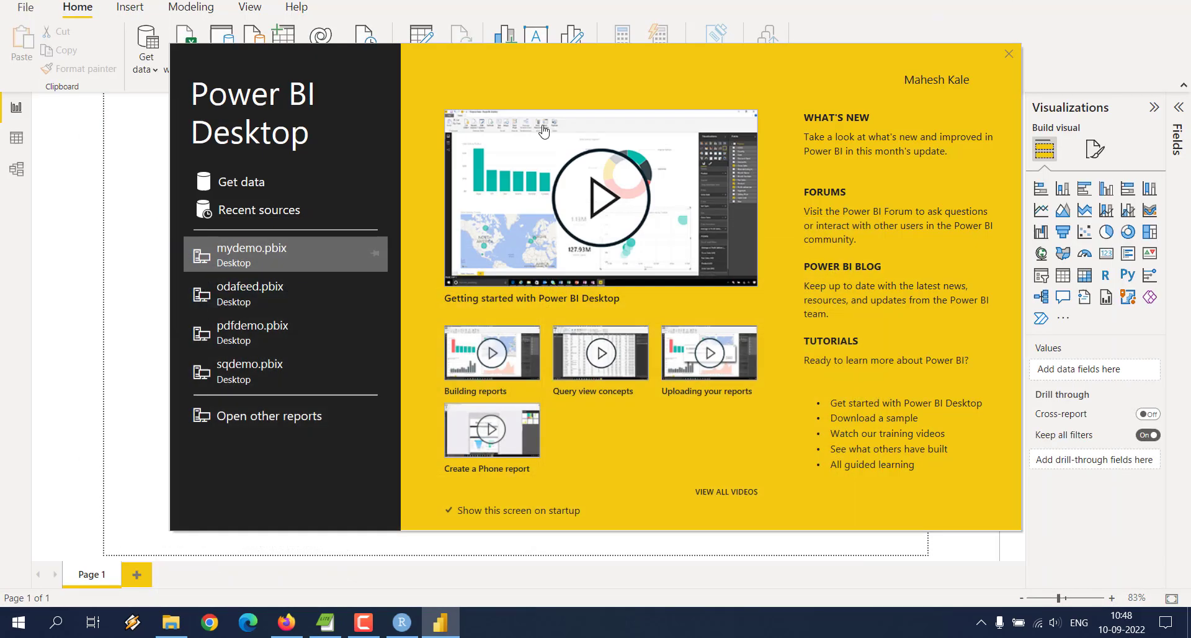
click(1009, 54)
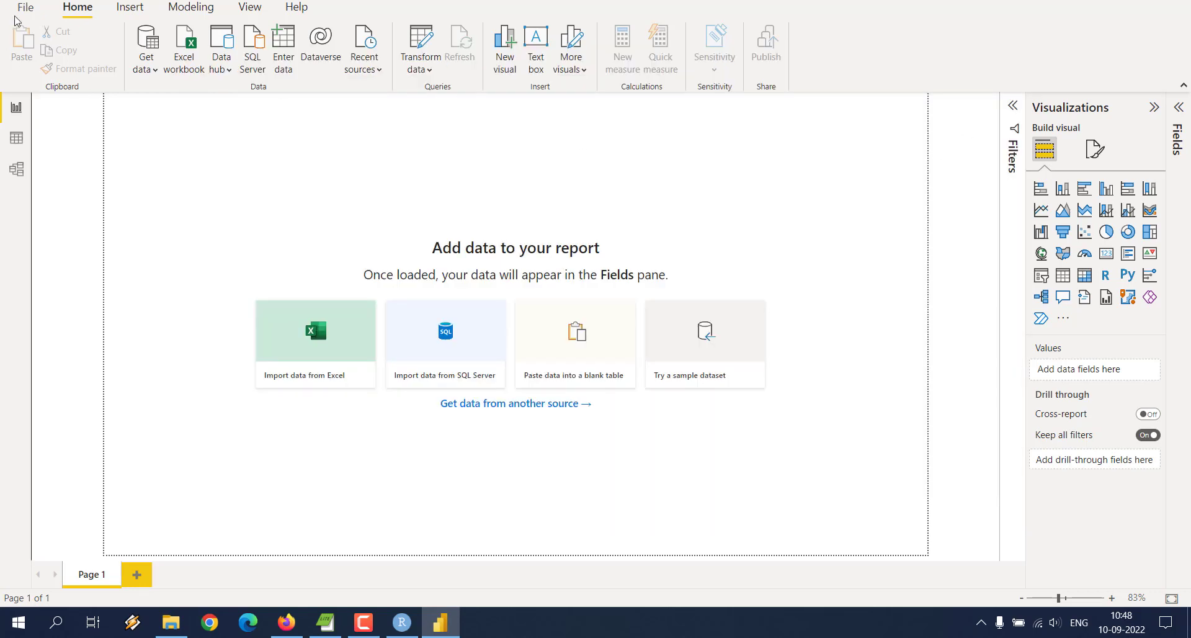
Check the R home directory and R IDE set in the global R scripting options, and close the options without saving.
click(23, 11)
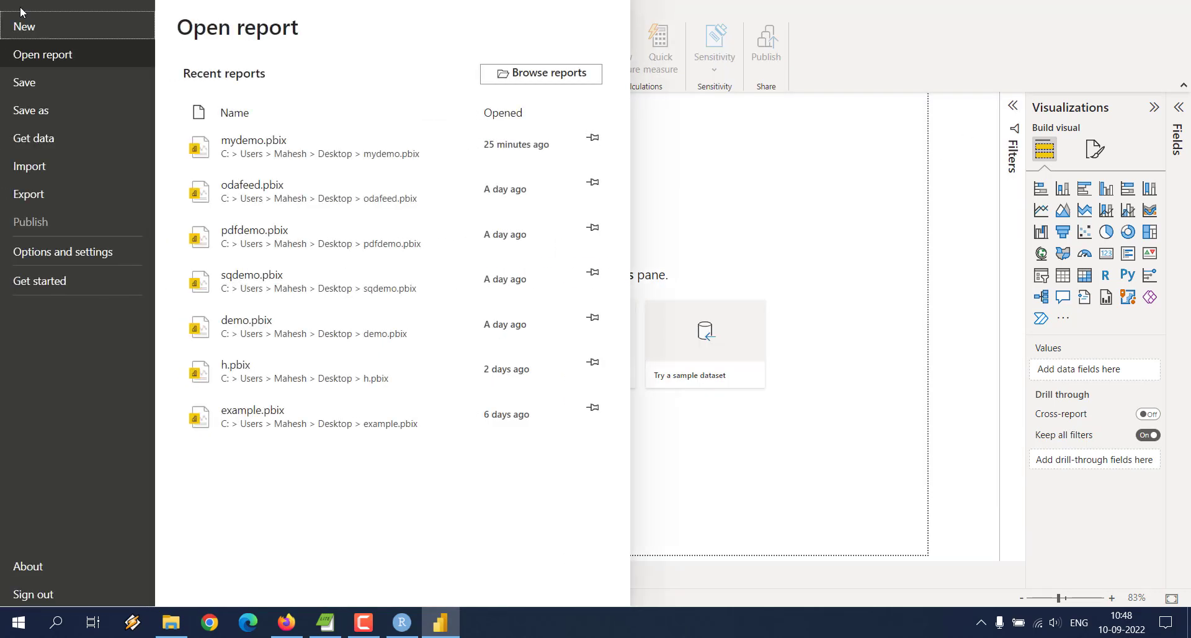
click(65, 254)
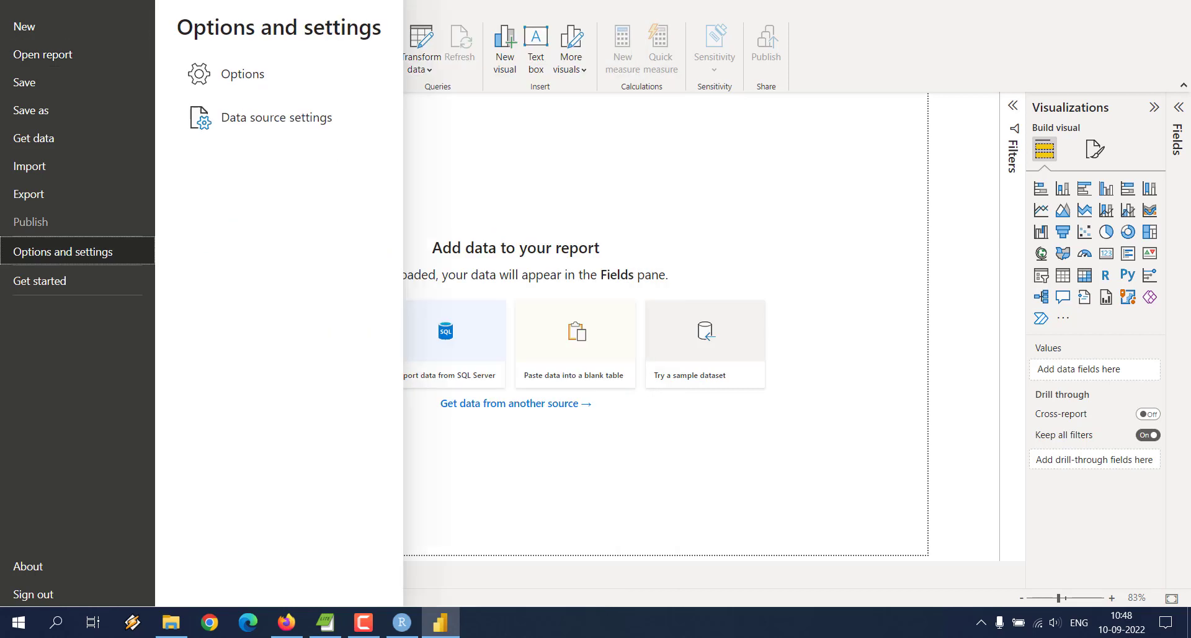
click(248, 75)
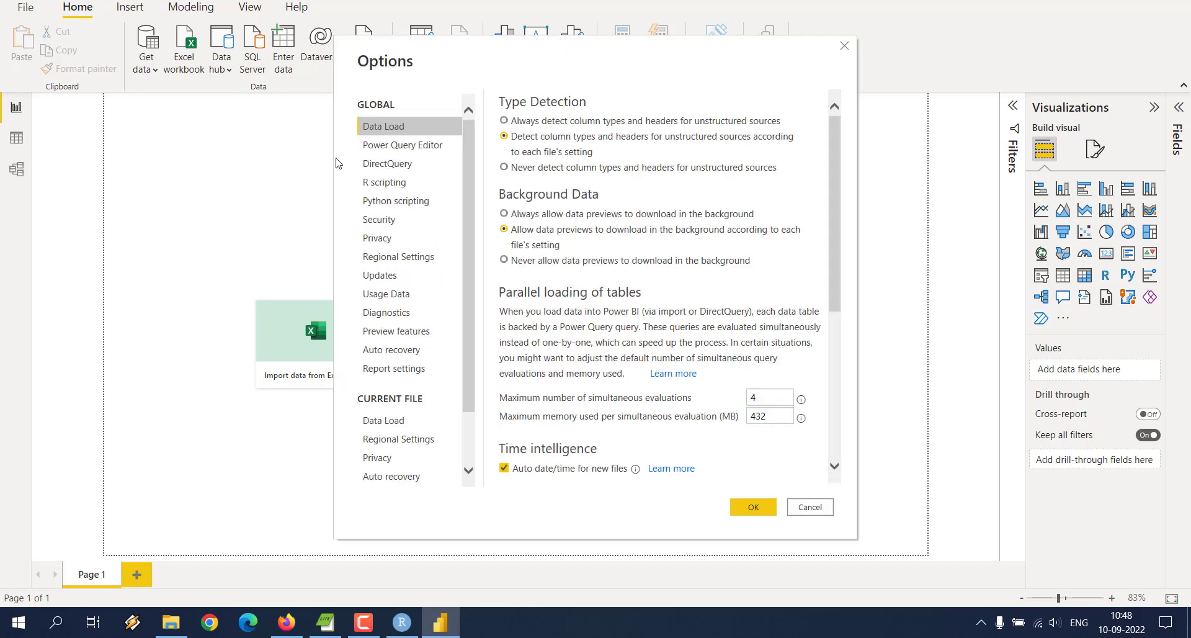
click(384, 188)
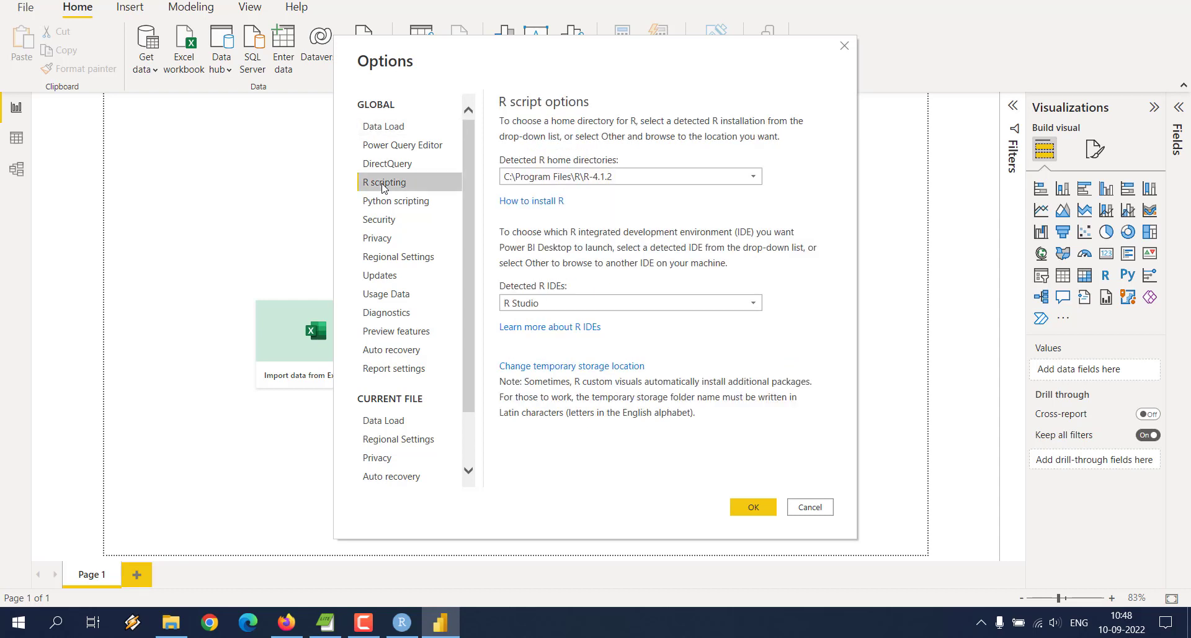
click(594, 178)
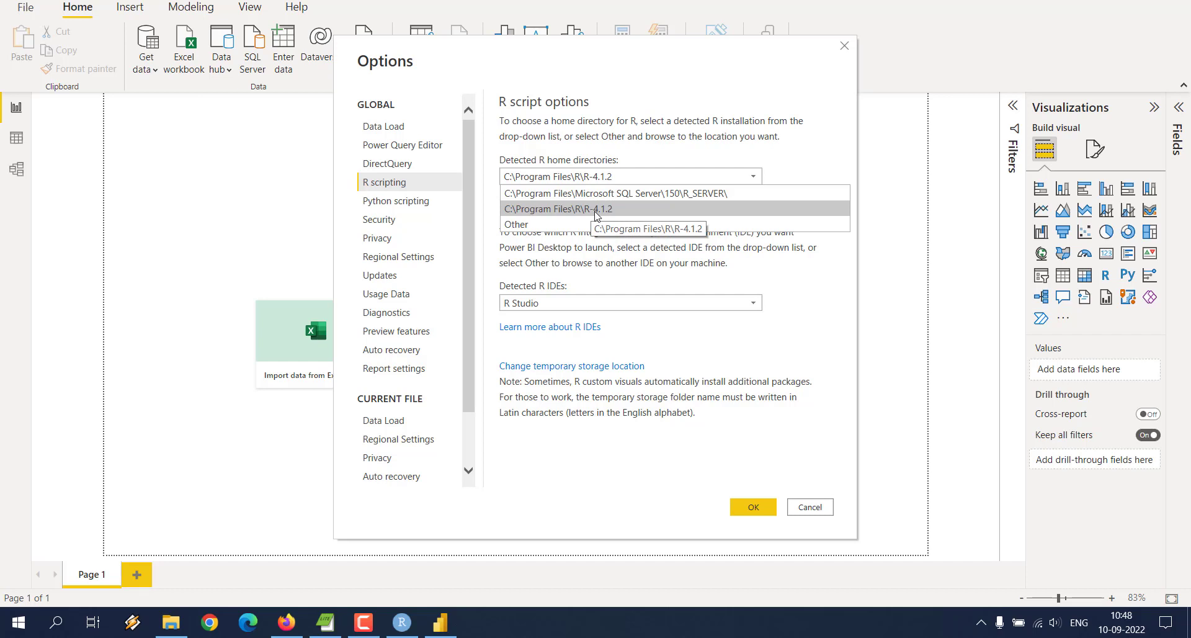
click(595, 211)
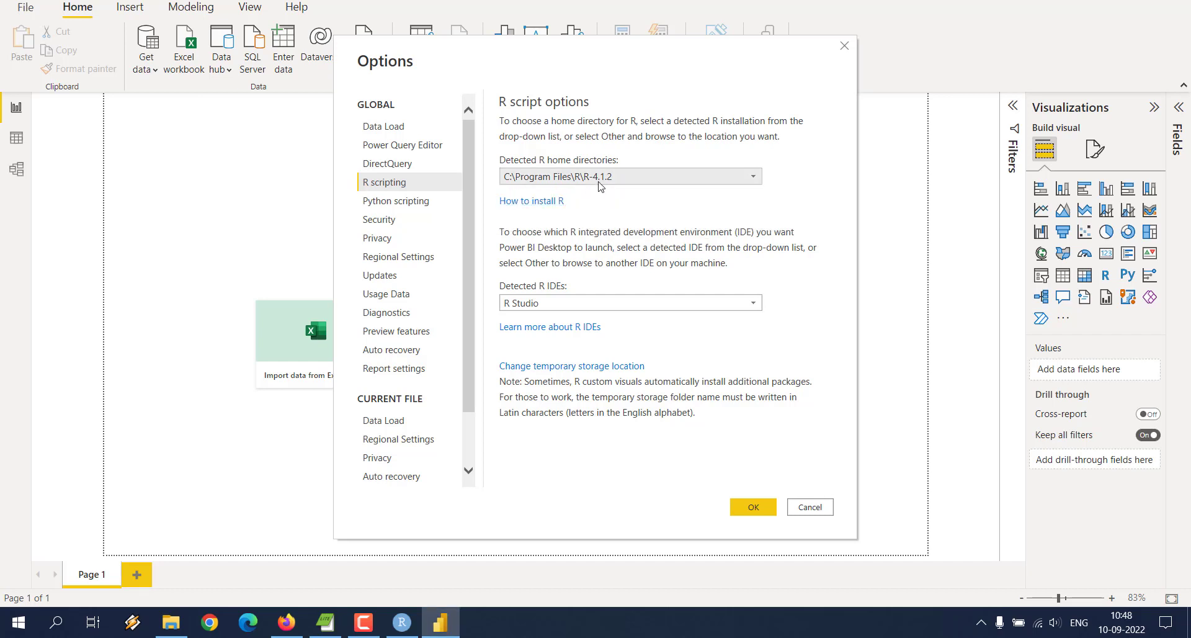
click(556, 302)
click(556, 303)
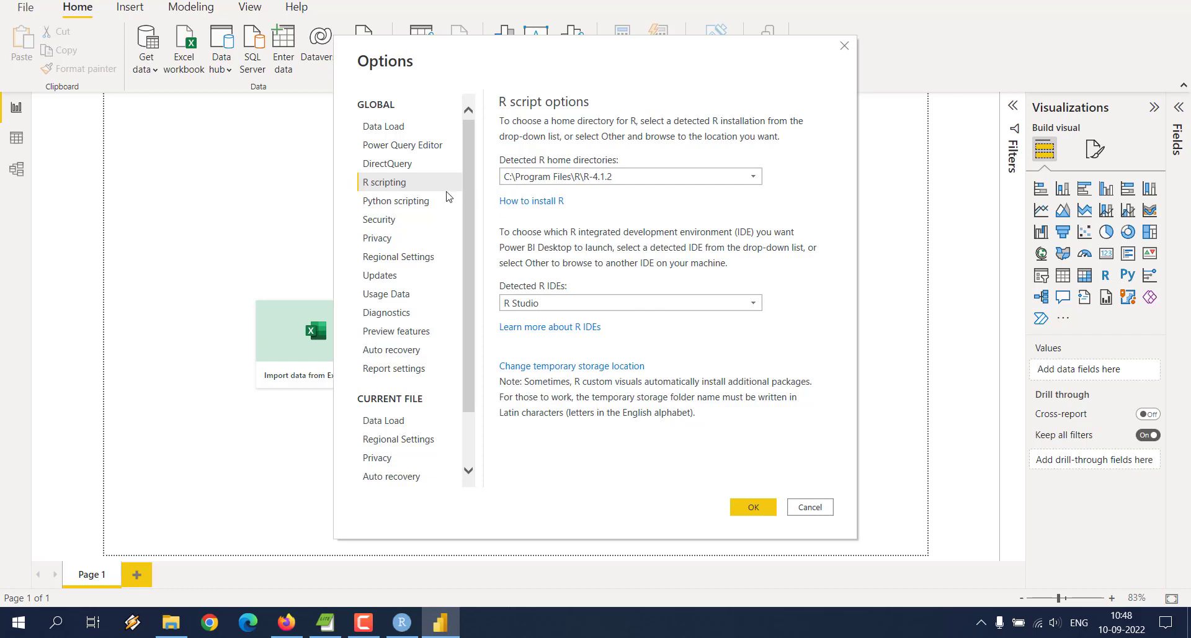
click(390, 127)
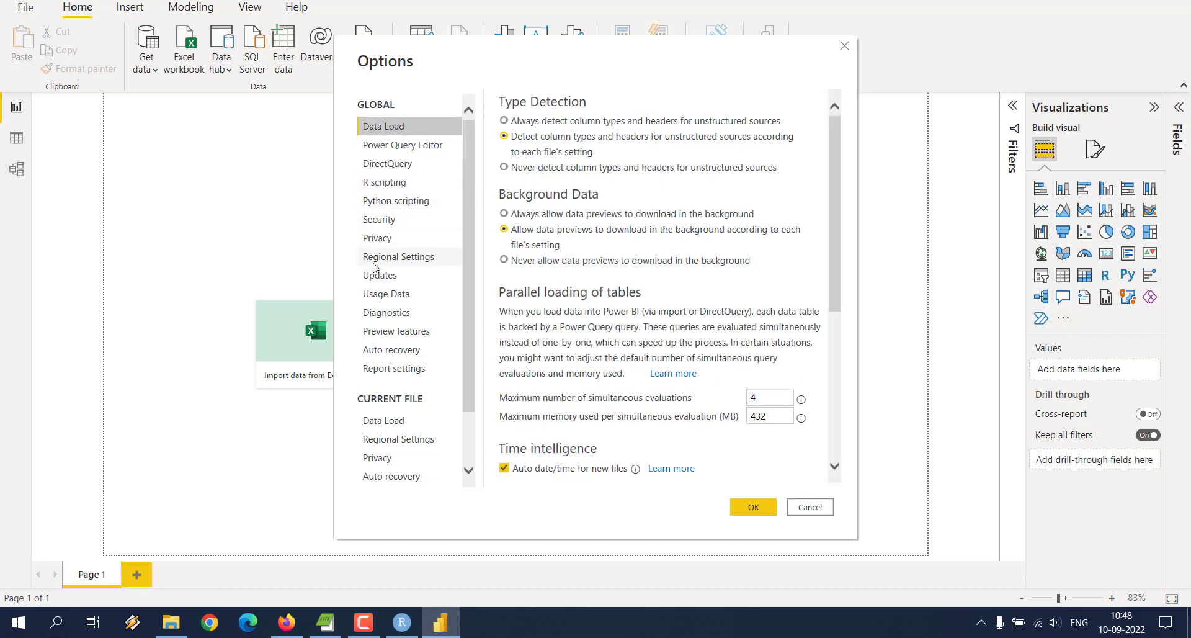
click(844, 46)
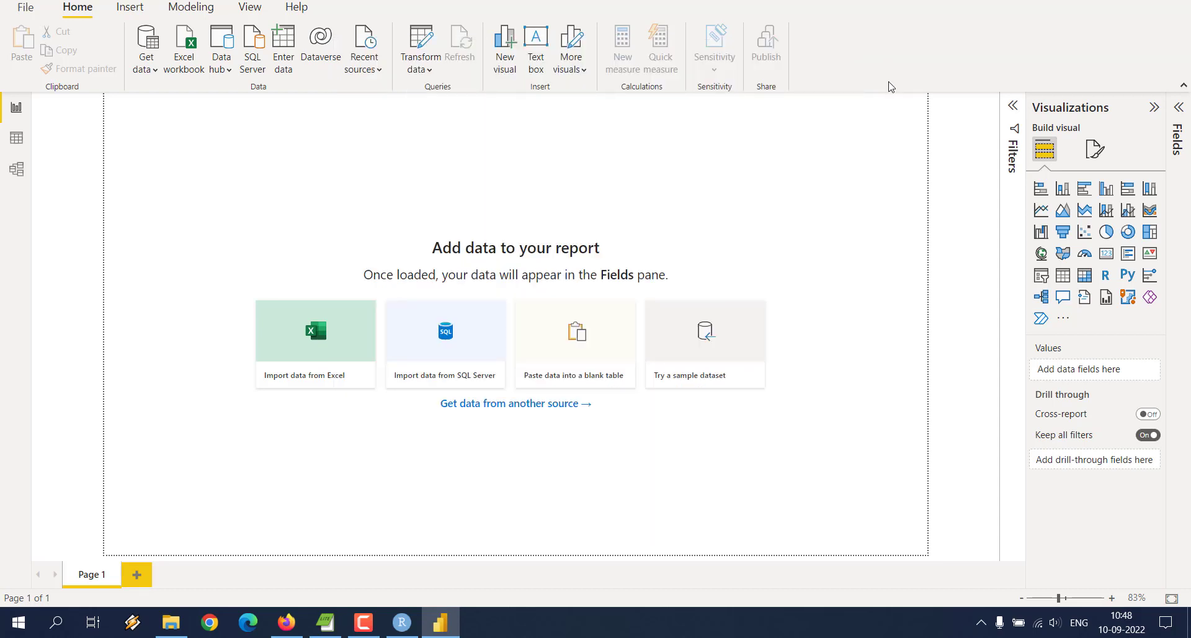
Search the full list of data sources for R Script and connect to the R script source.
click(155, 70)
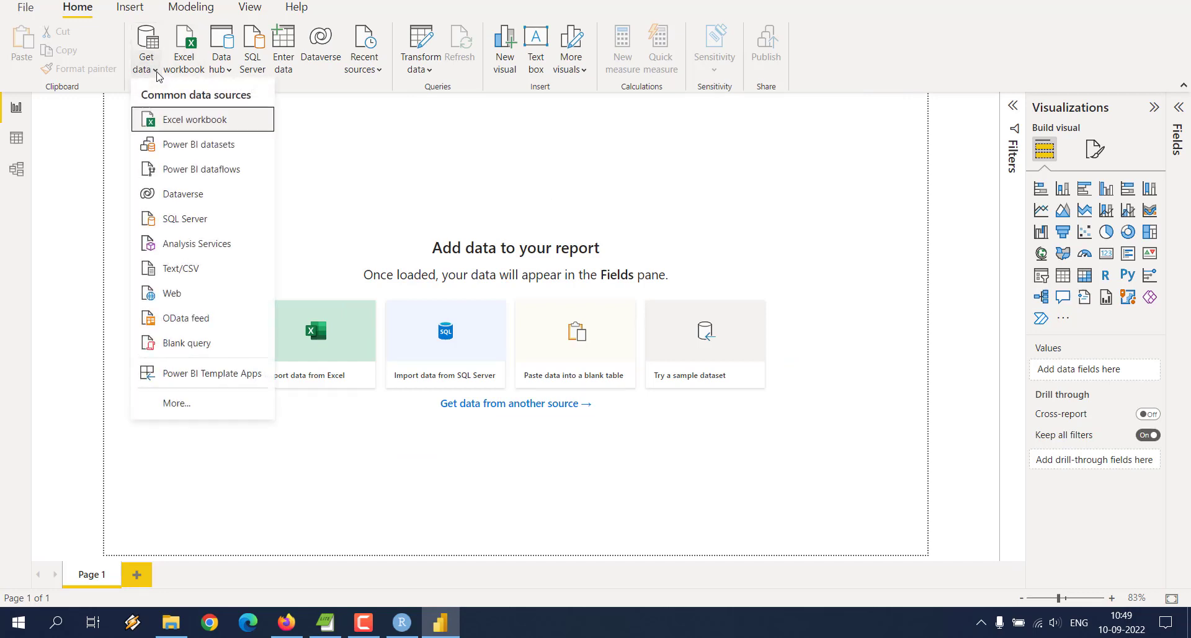
click(194, 403)
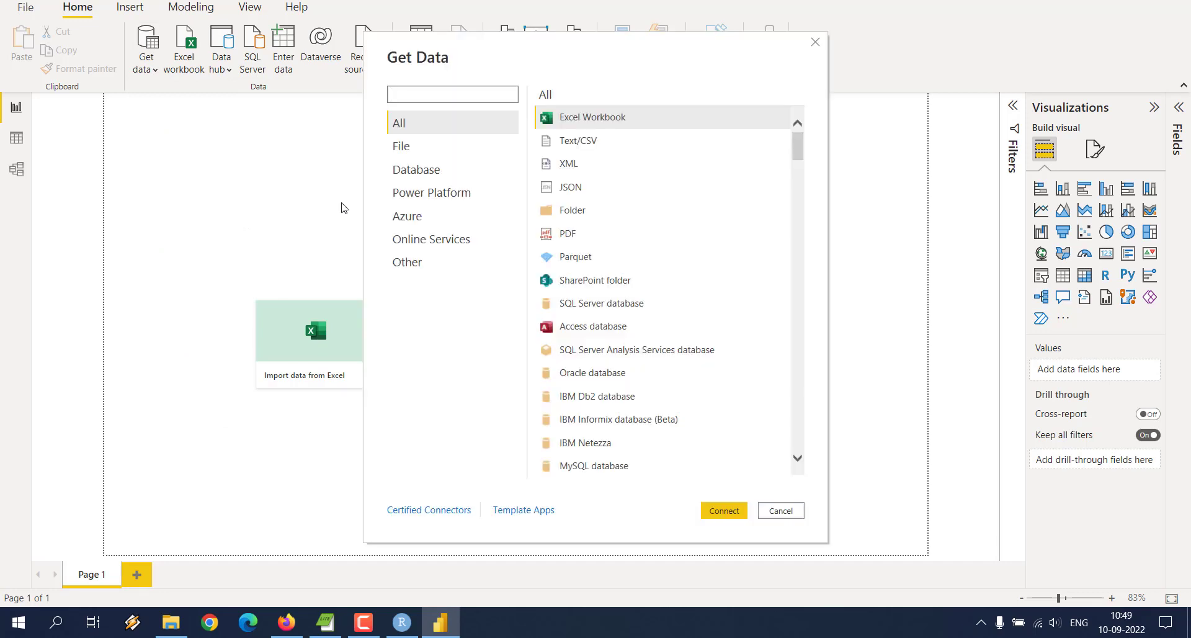
text(R)
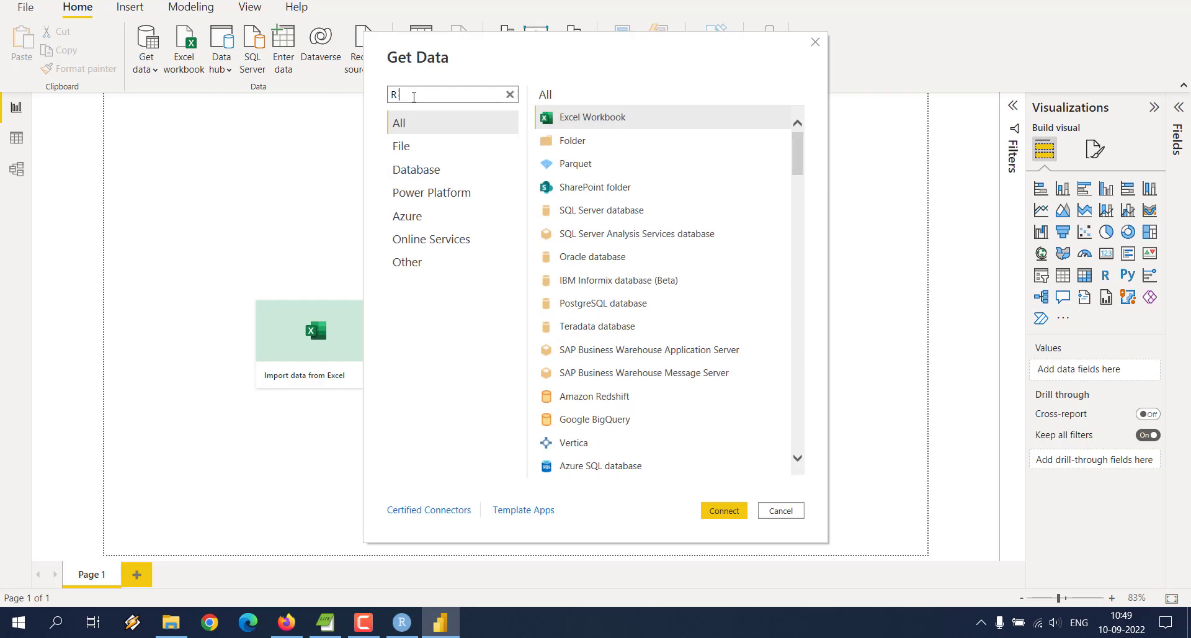
text( Script)
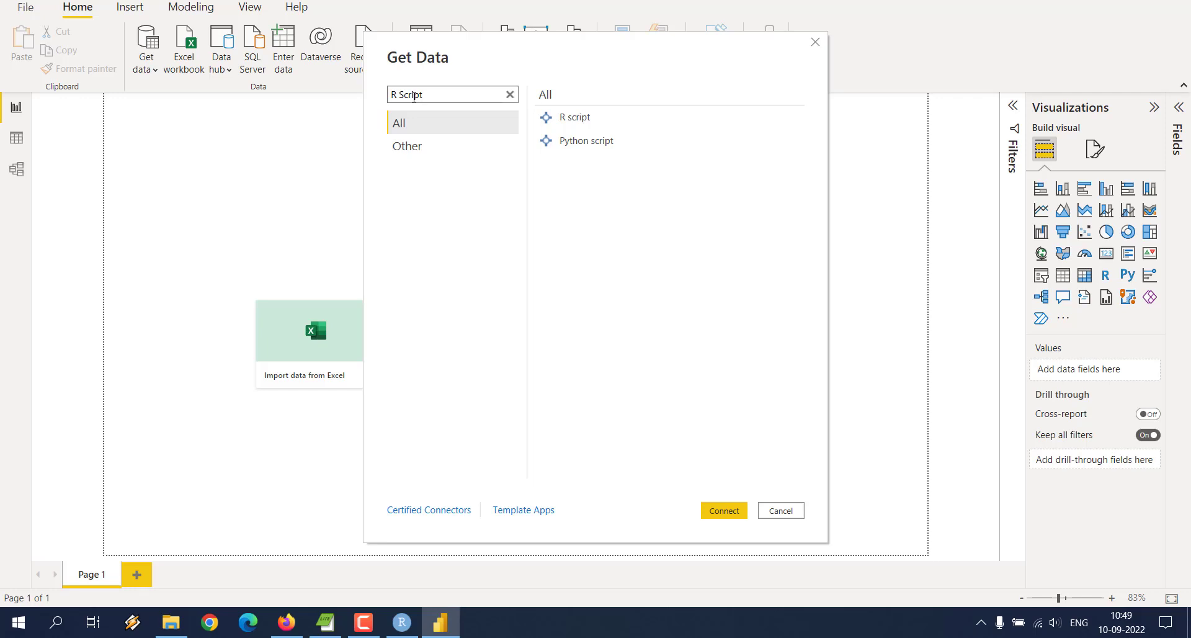
click(567, 124)
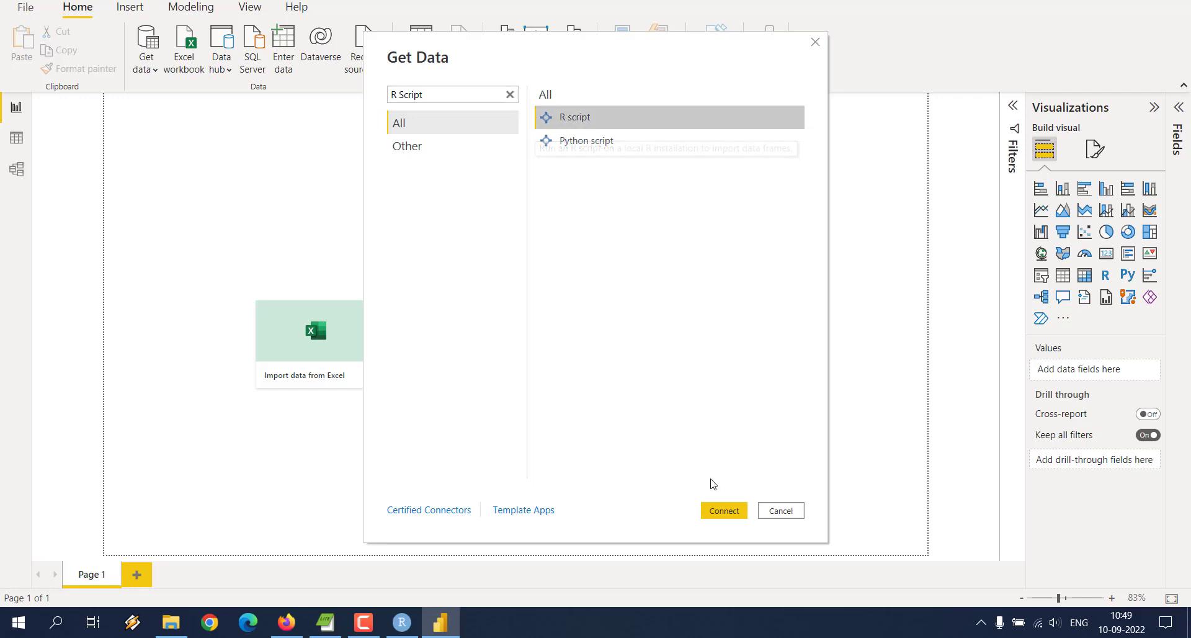
click(724, 510)
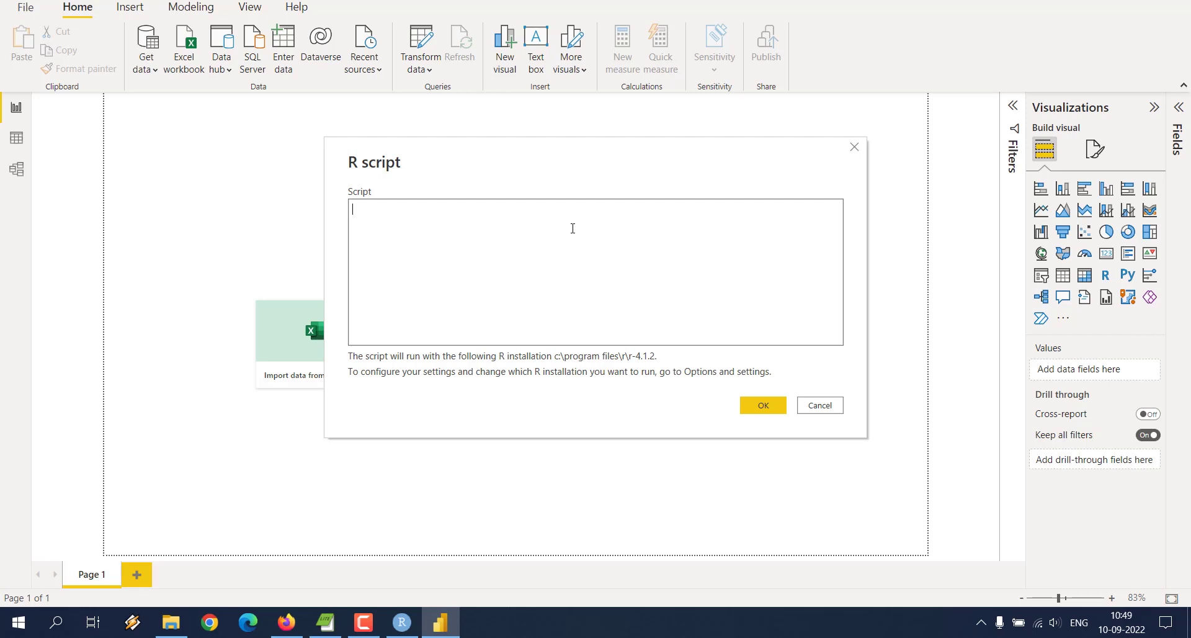
Paste the copied script that loads D:/Files/medic.csv into dat, compare it with the RStudio original, and run it as the source.
text(library(data.table) library(dplyr)  dat <- fread("D:/Files/medic.csv") dat)
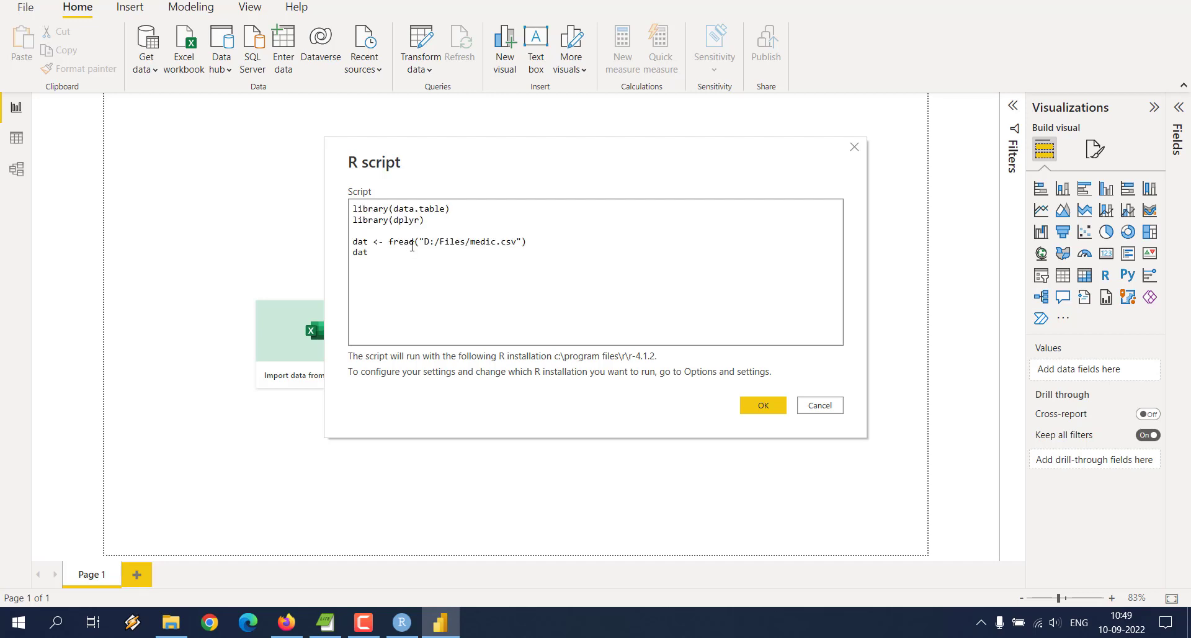
click(410, 621)
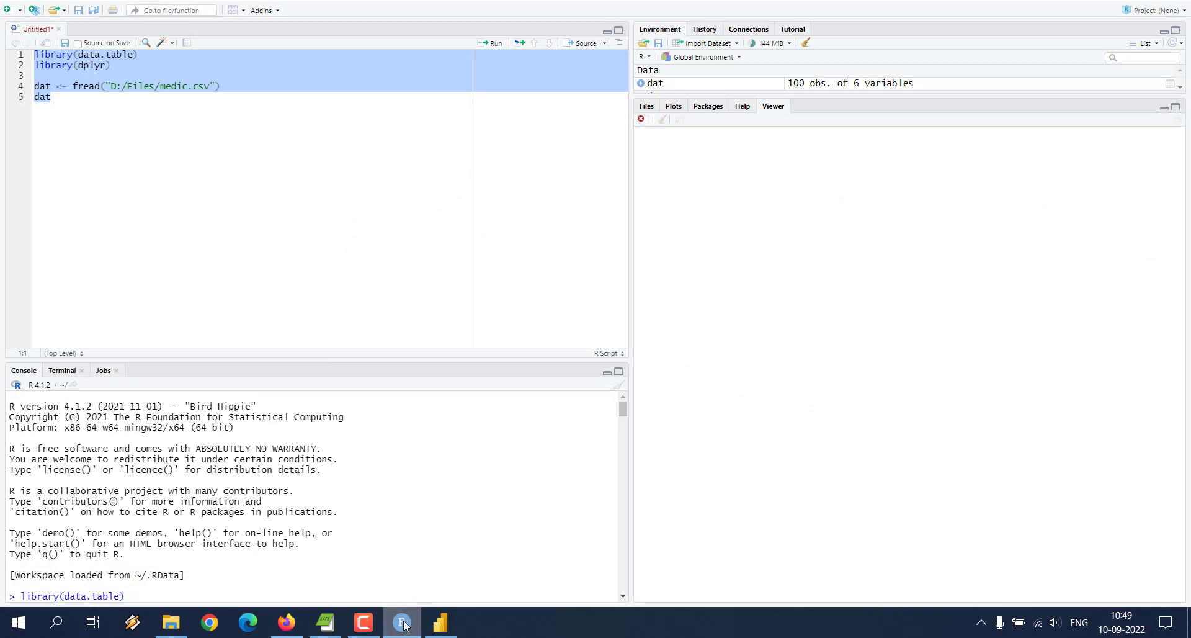
click(440, 622)
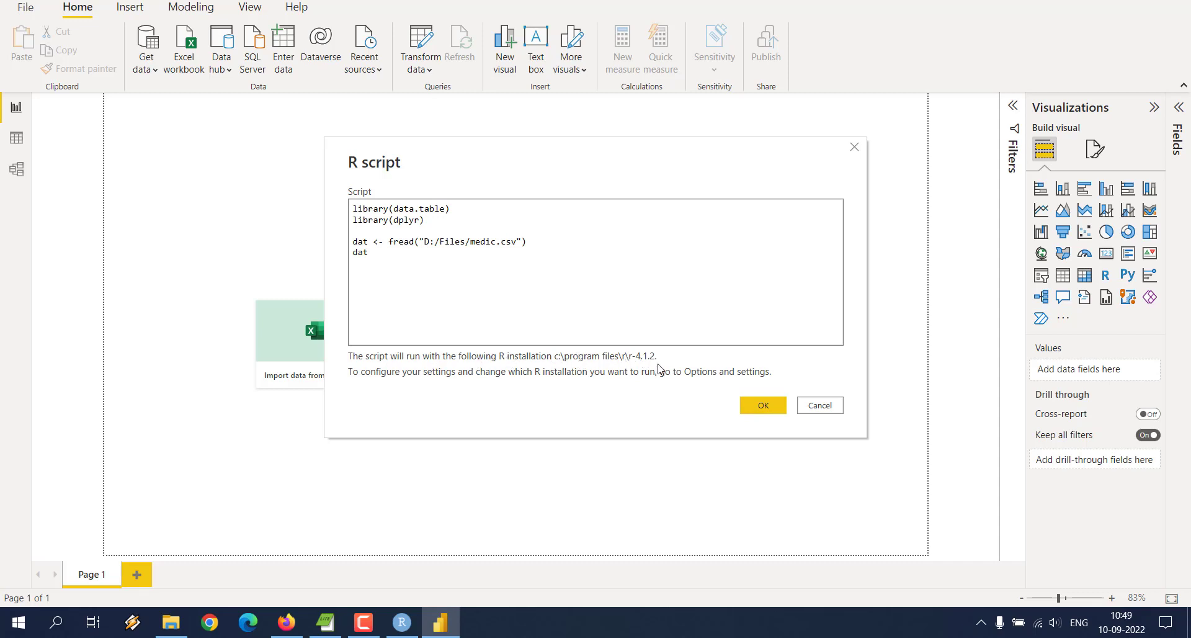
click(757, 405)
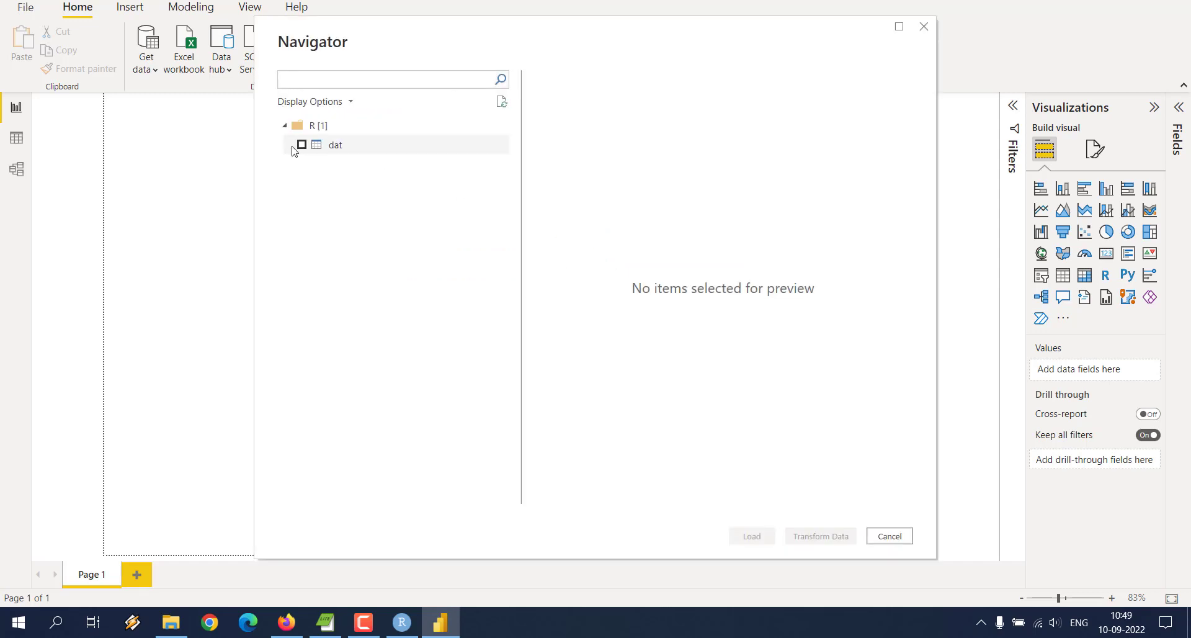
Select the dat table, look through its preview, load it into the report and expand its field list.
click(302, 145)
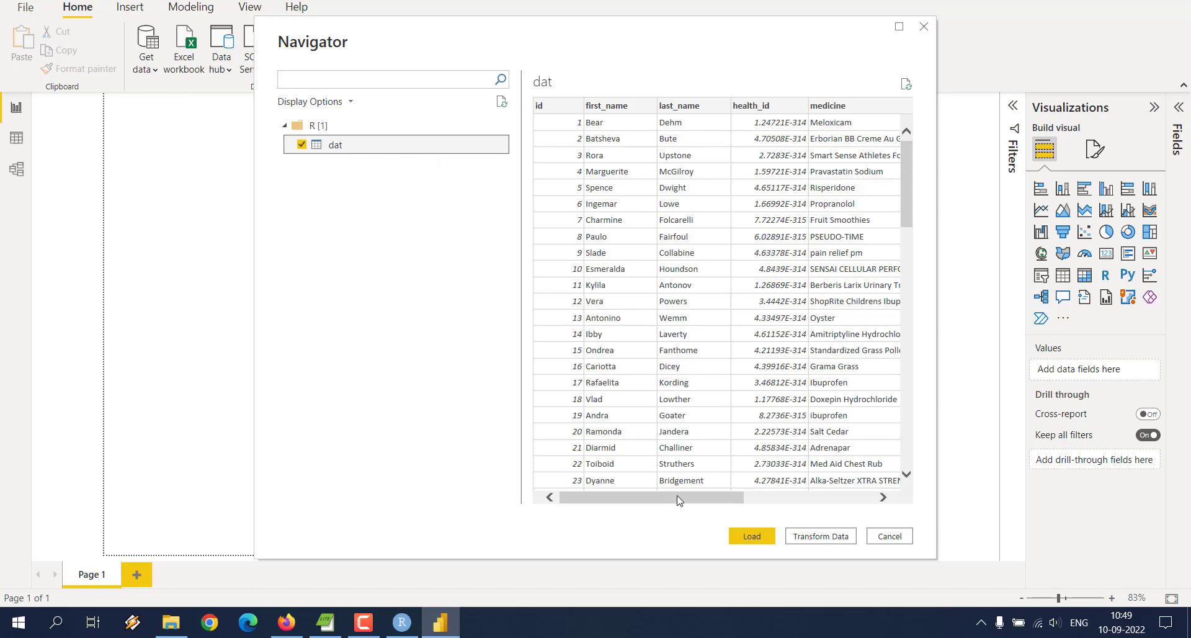
drag(676, 498, 709, 494)
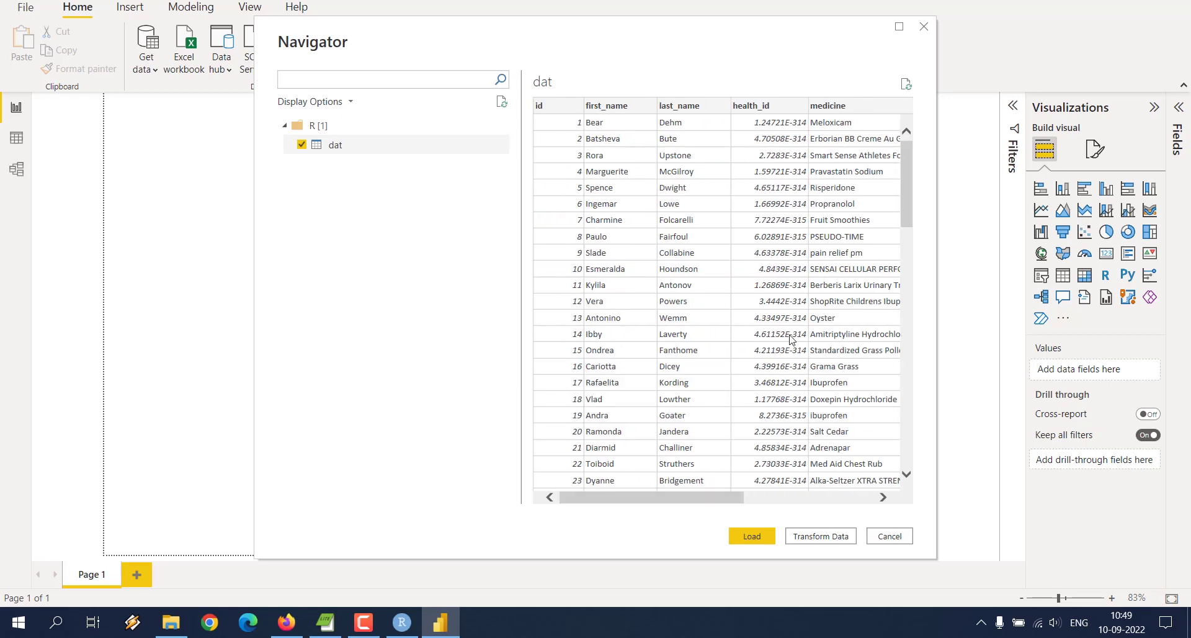
scroll(802, 271, down, 6)
scroll(802, 271, down, 15)
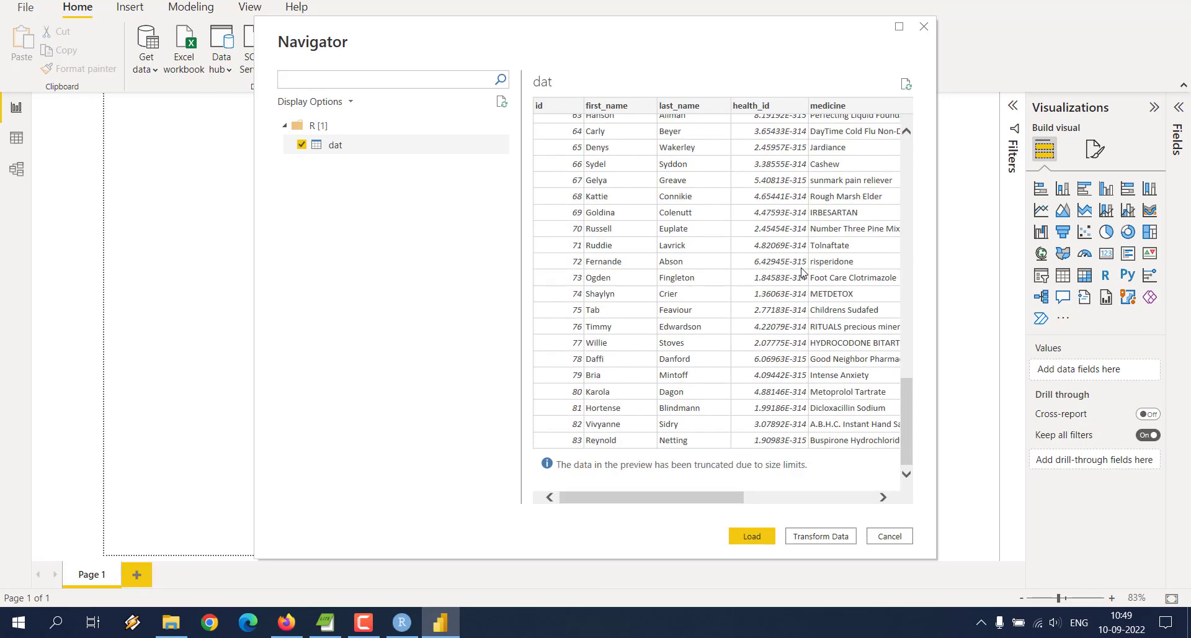
scroll(802, 271, up, 20)
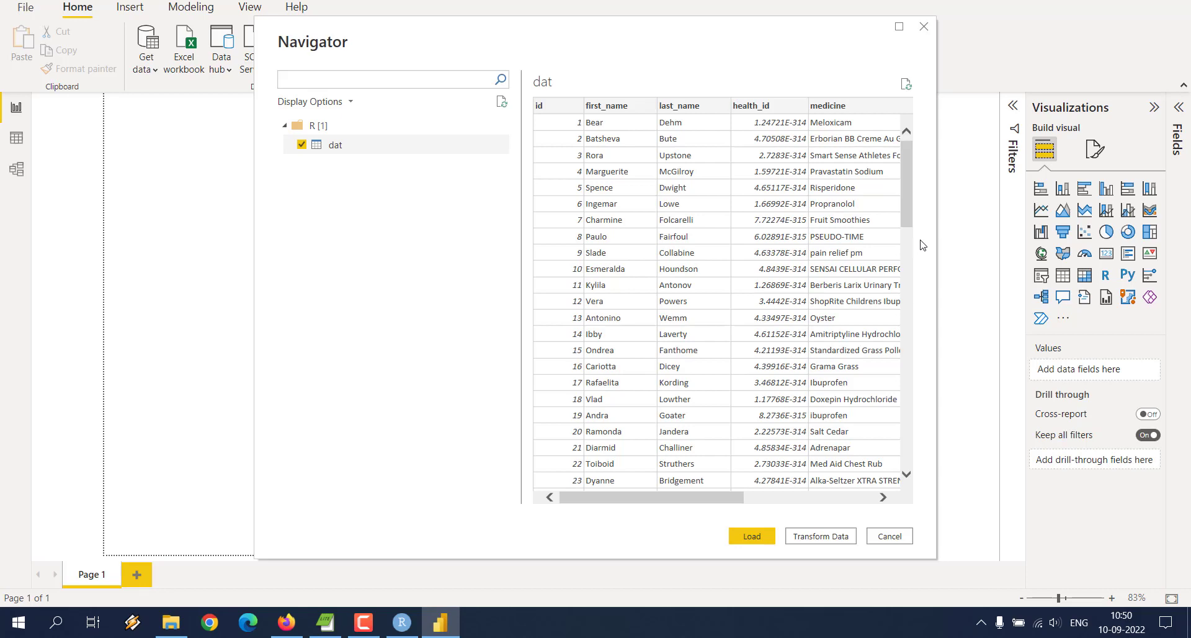
scroll(874, 251, down, 20)
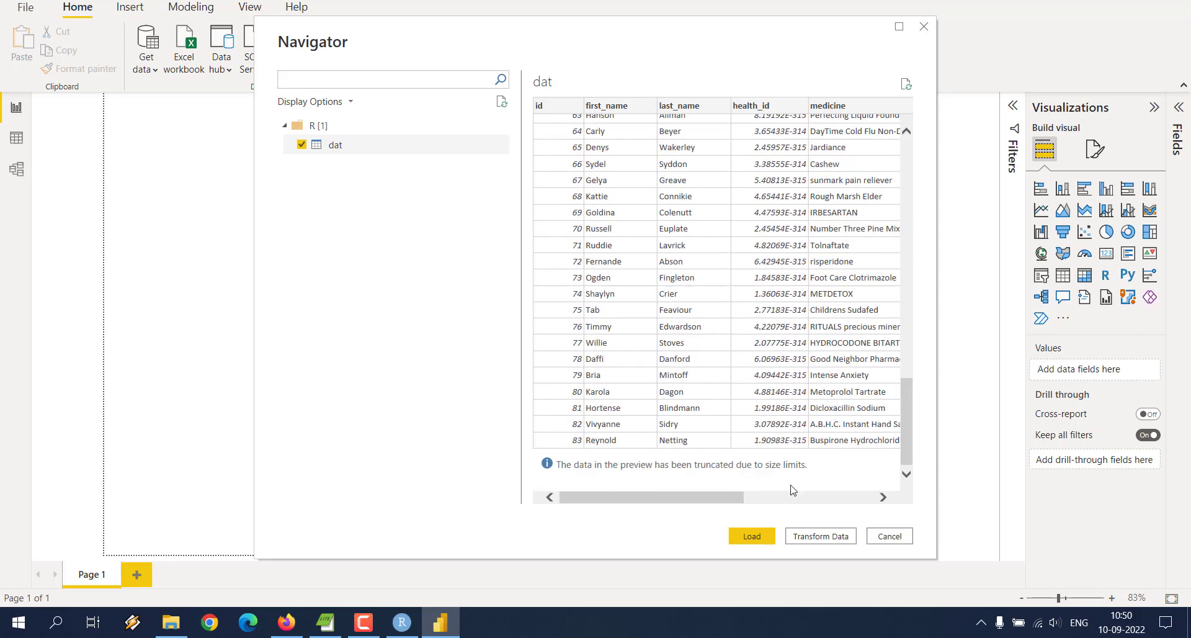
click(756, 537)
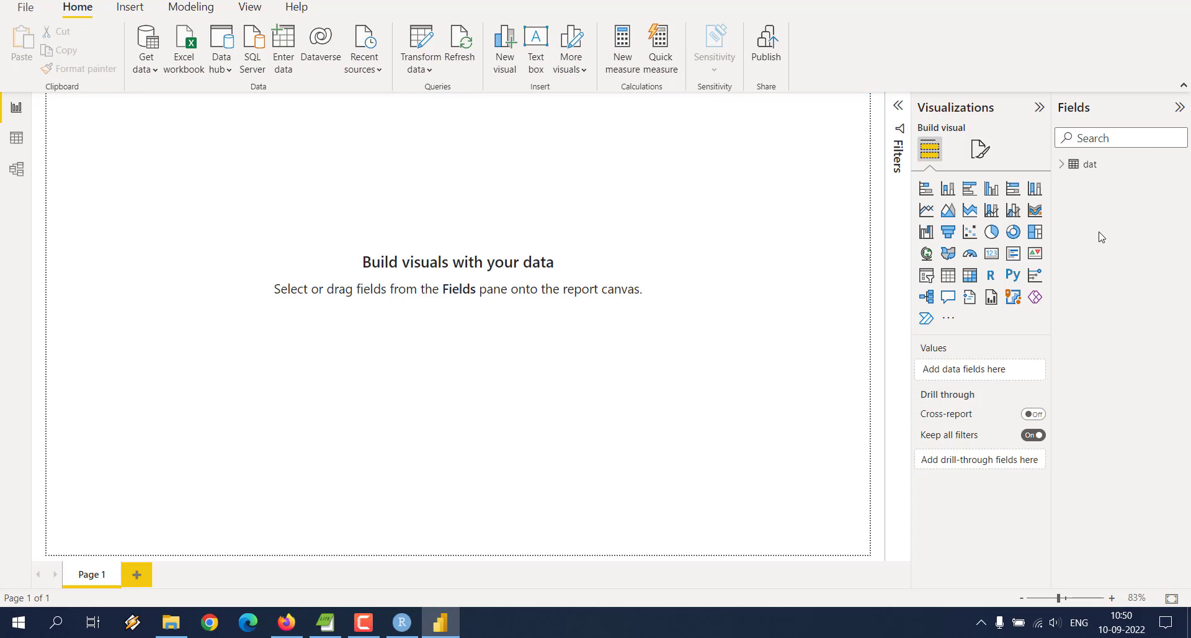
click(1062, 164)
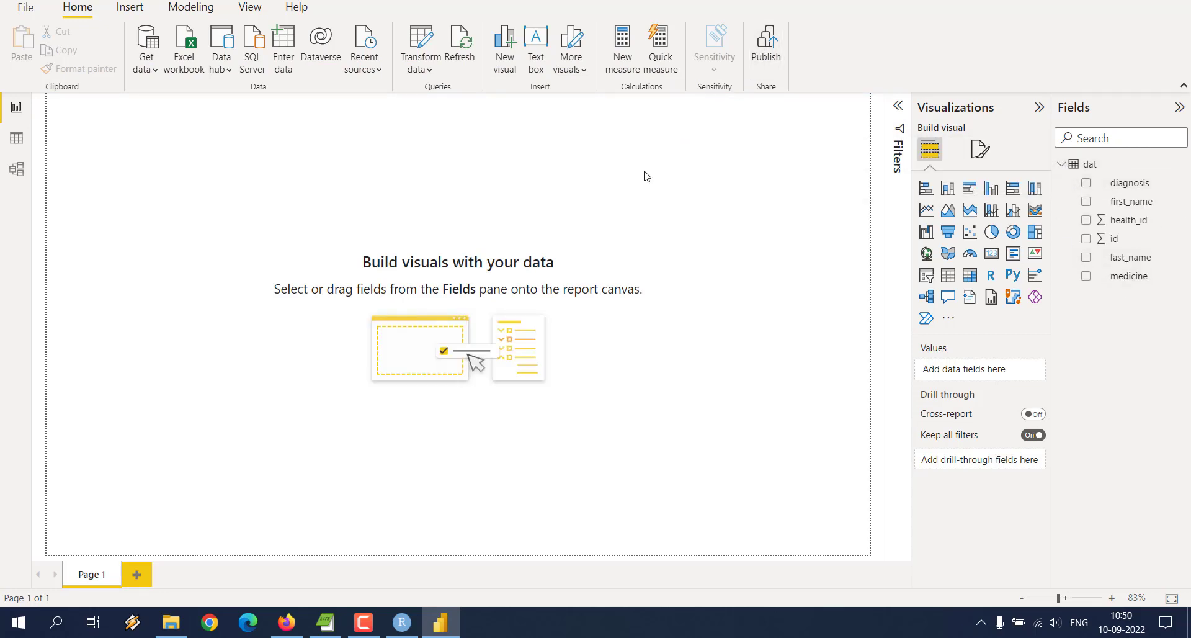
Save the report to the Desktop as RDemo and publish it to My workspace, closing the publishing message.
click(653, 321)
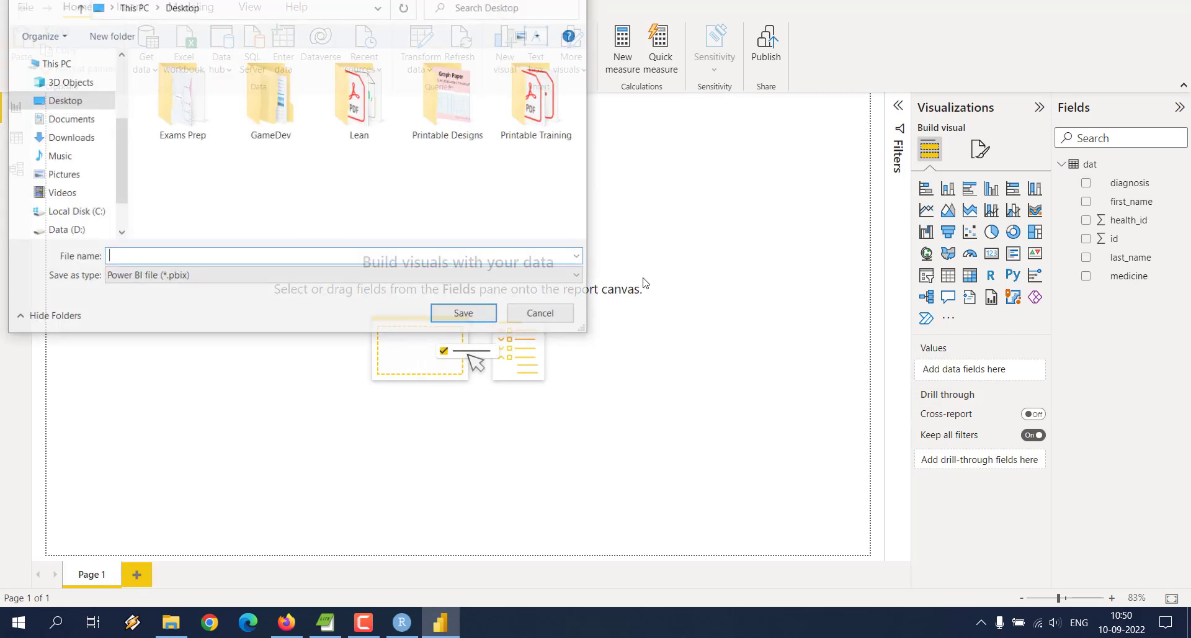
text(R)
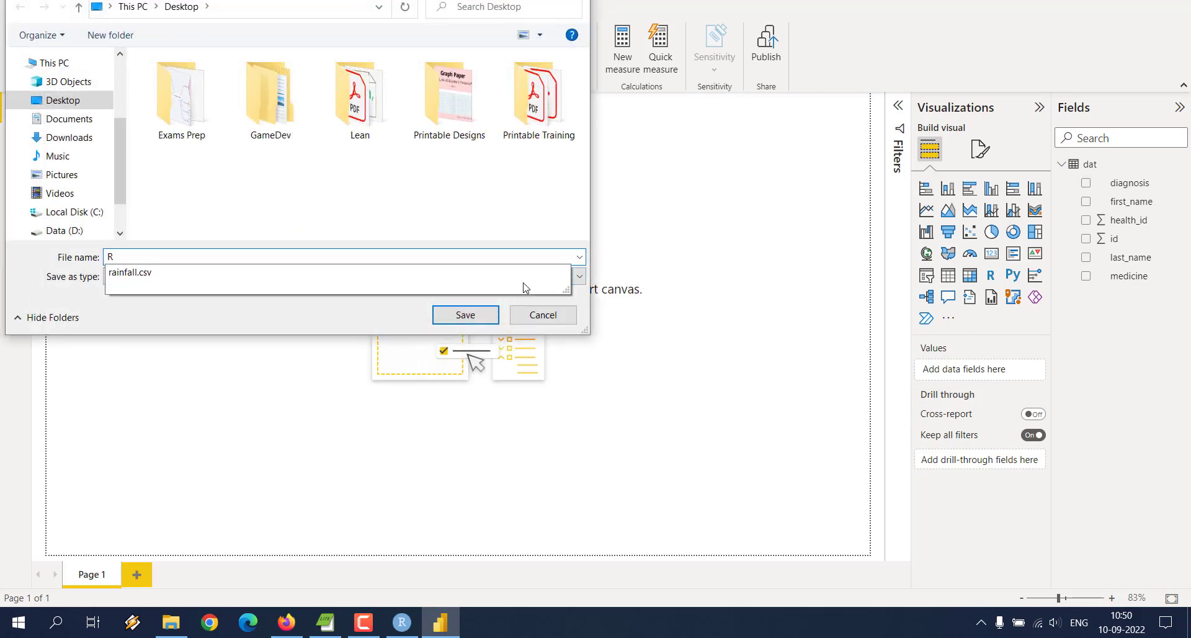
text(Demo)
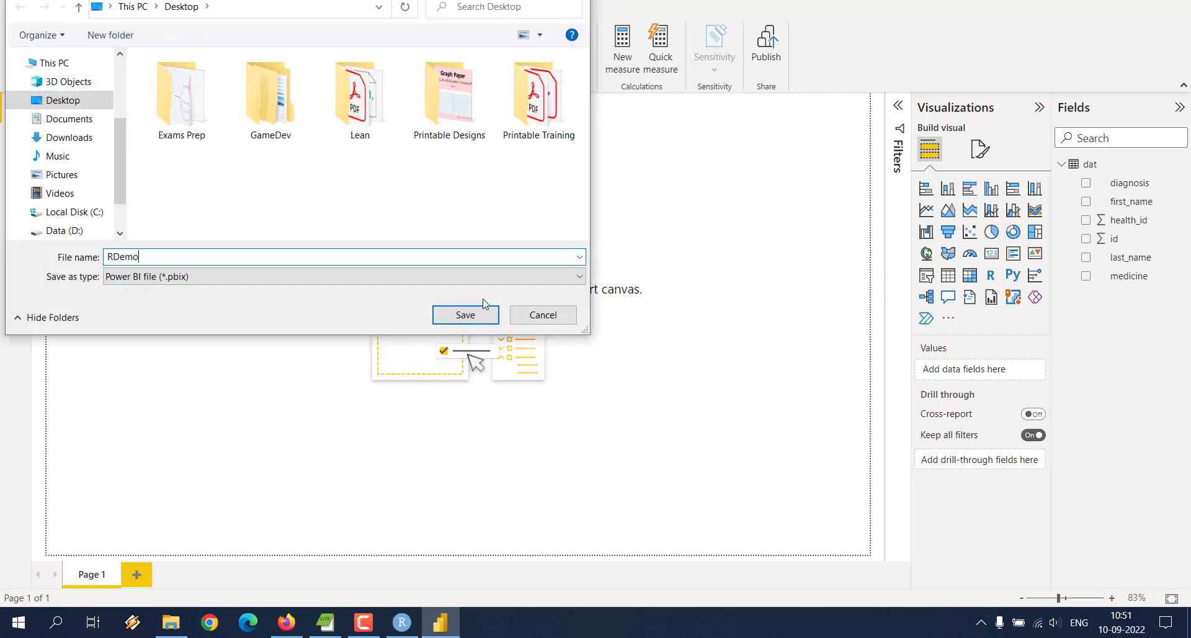
click(469, 315)
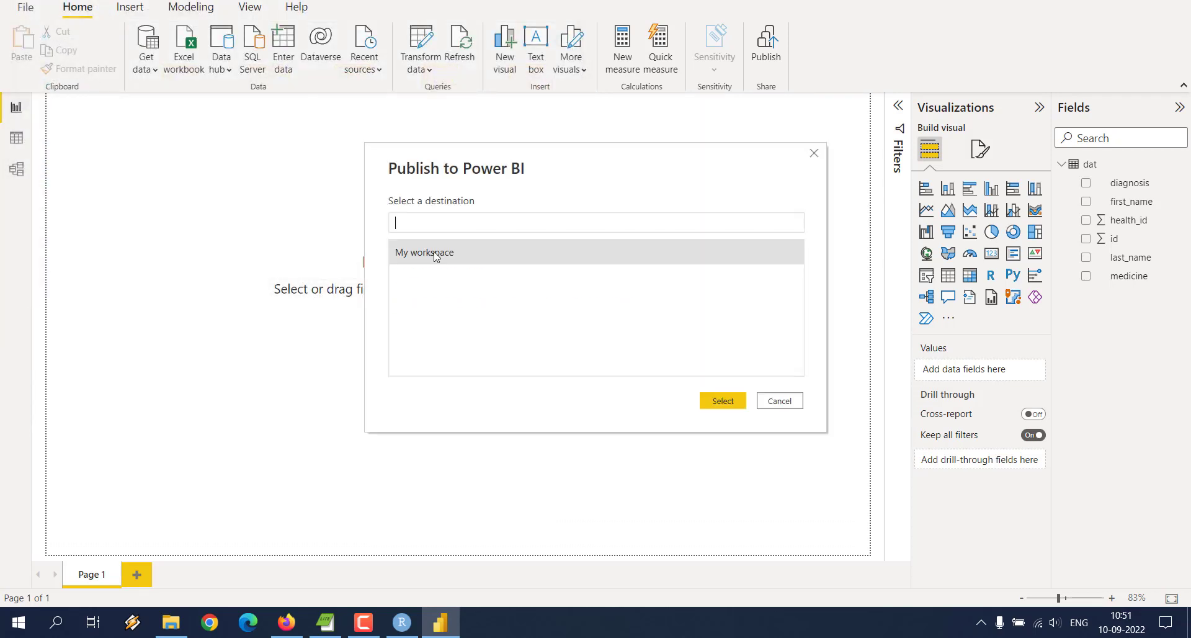
click(720, 401)
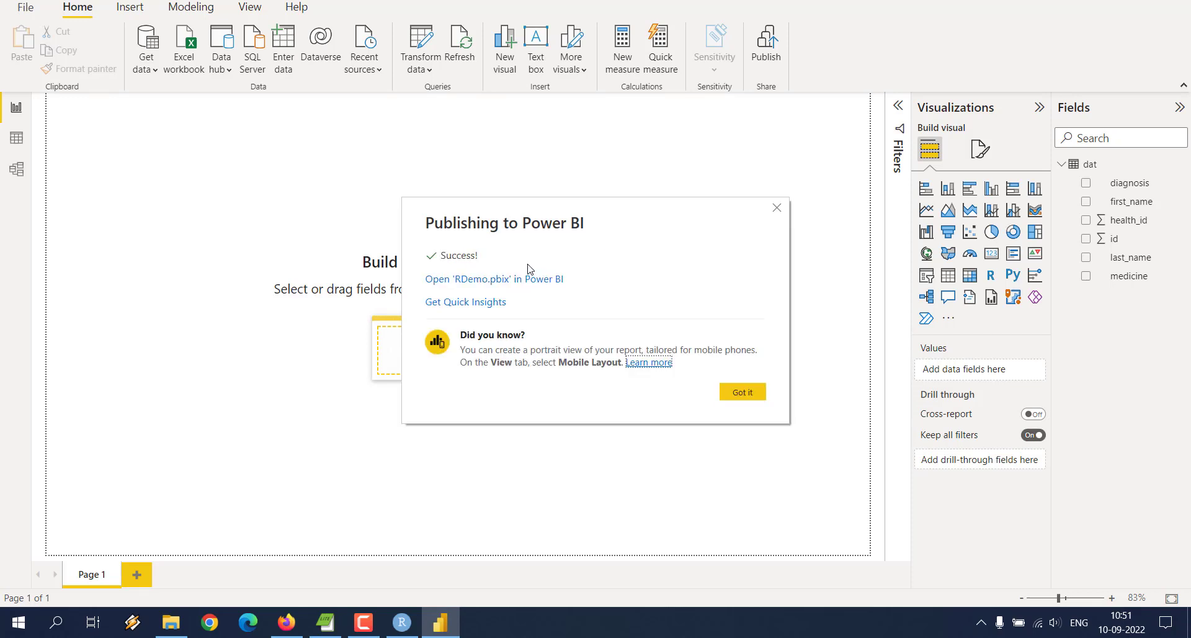
click(740, 394)
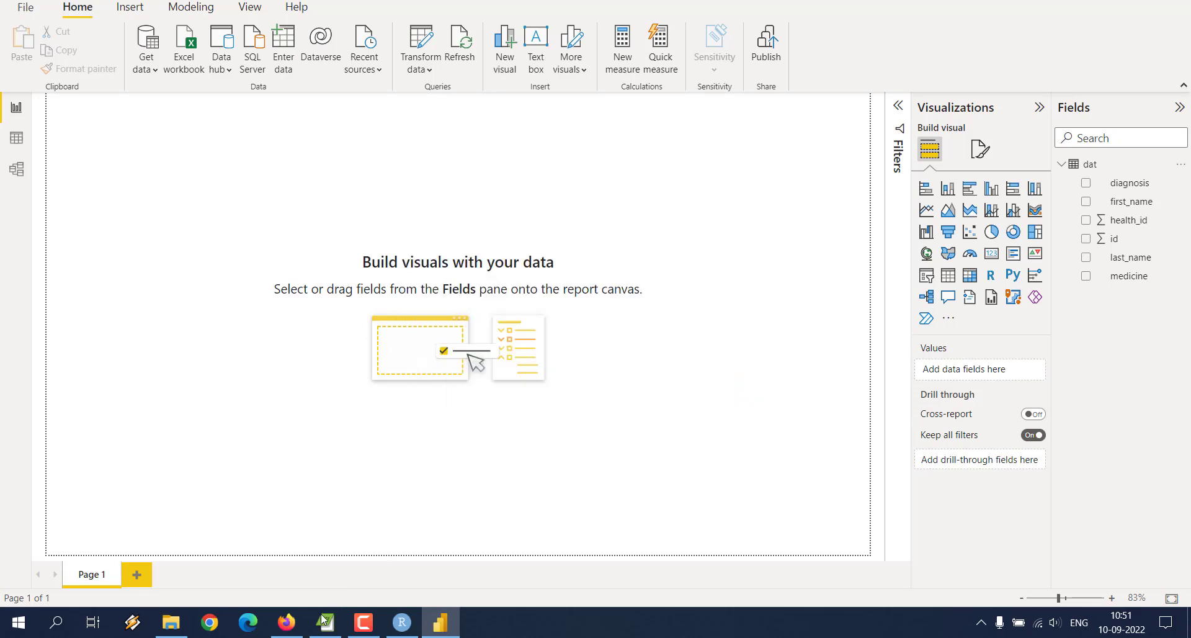
Switch to the Power BI service in Firefox and open the RDemo dataset from My workspace.
click(287, 622)
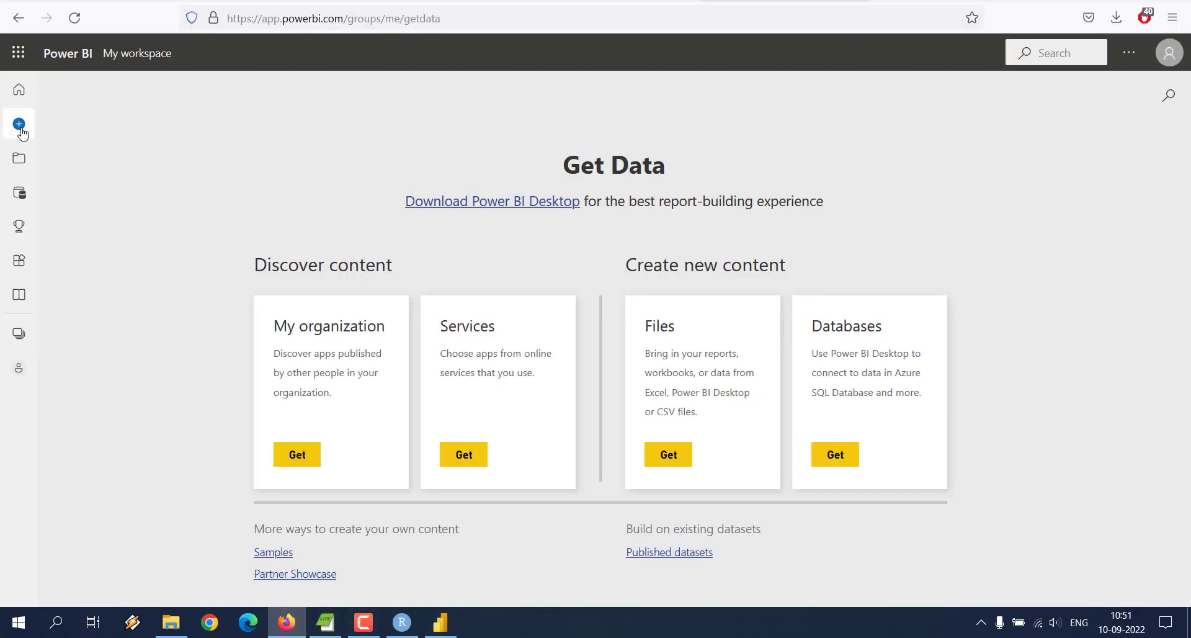
click(19, 89)
scroll(131, 208, down, 3)
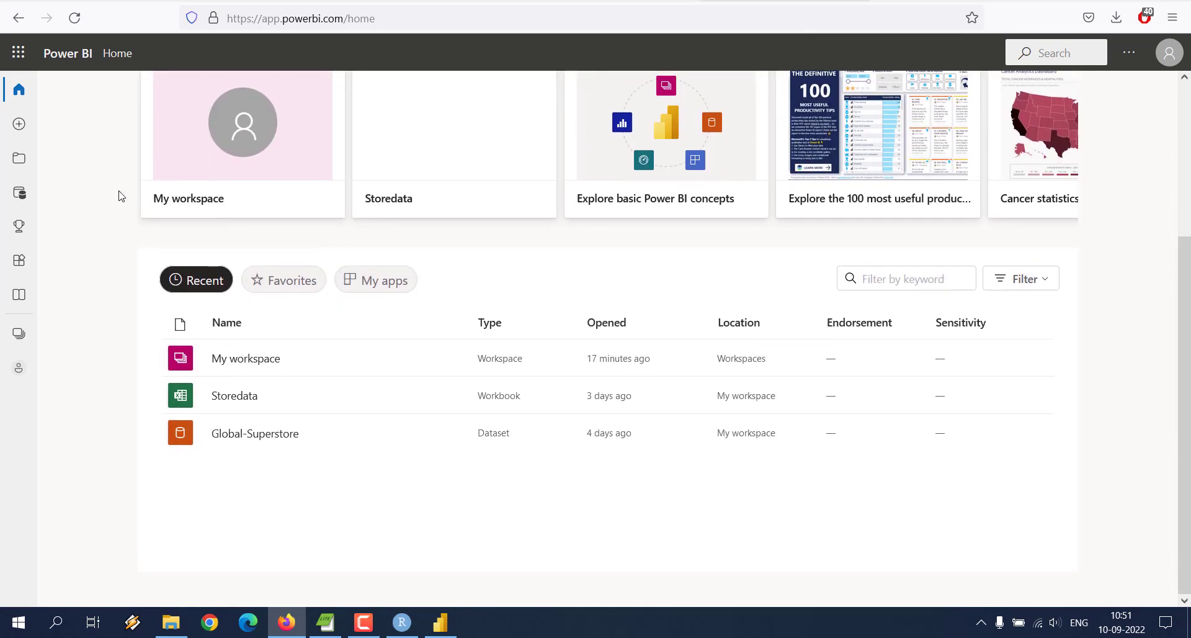
click(19, 158)
click(310, 181)
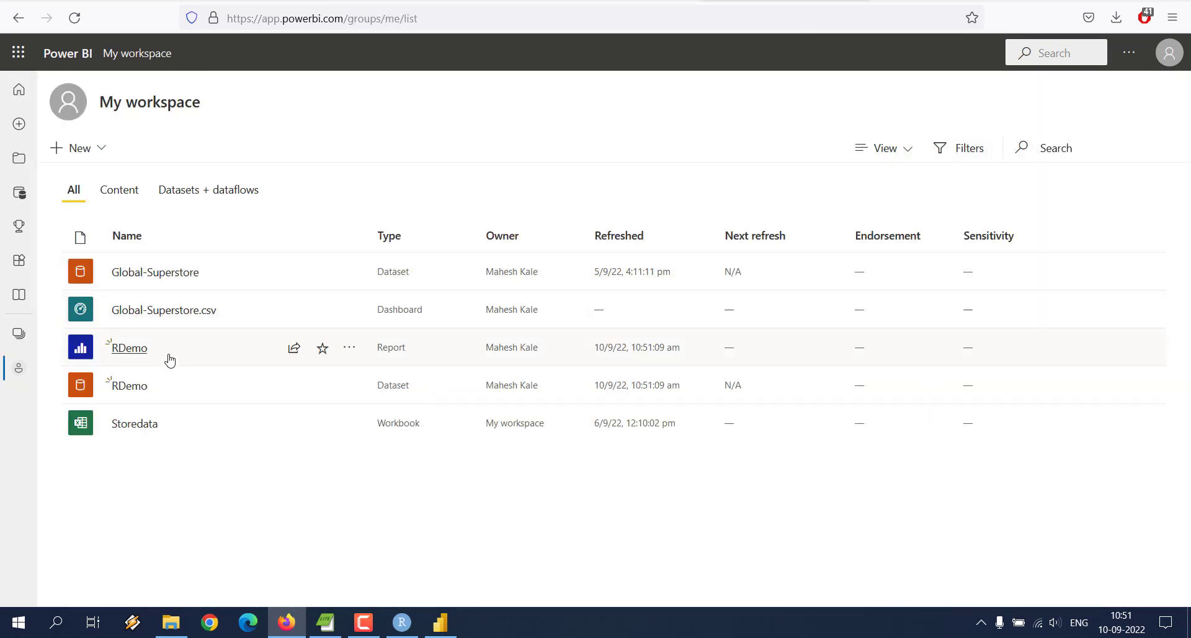
click(136, 390)
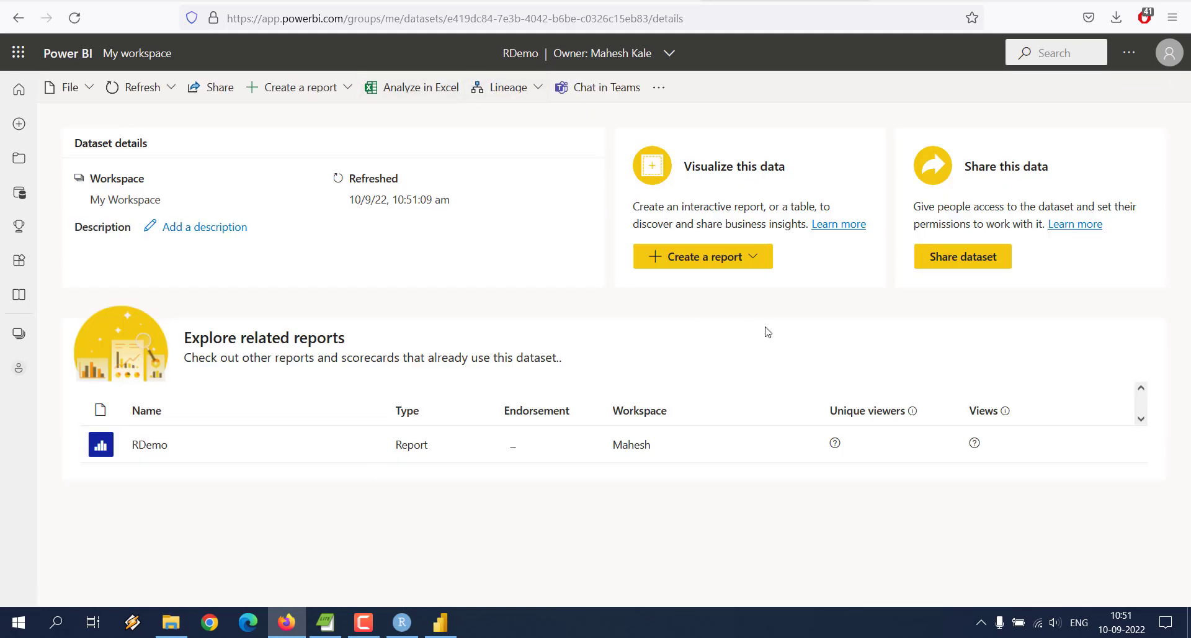
Auto-create a report from the RDemo dataset and look over its quick summary.
click(754, 261)
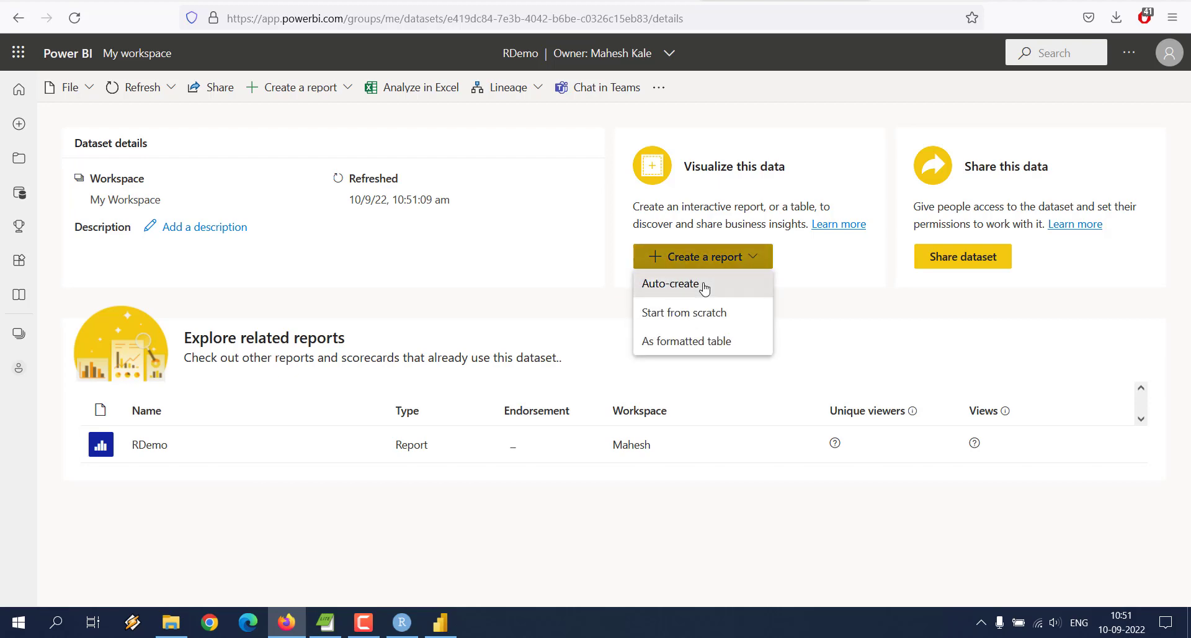
click(705, 283)
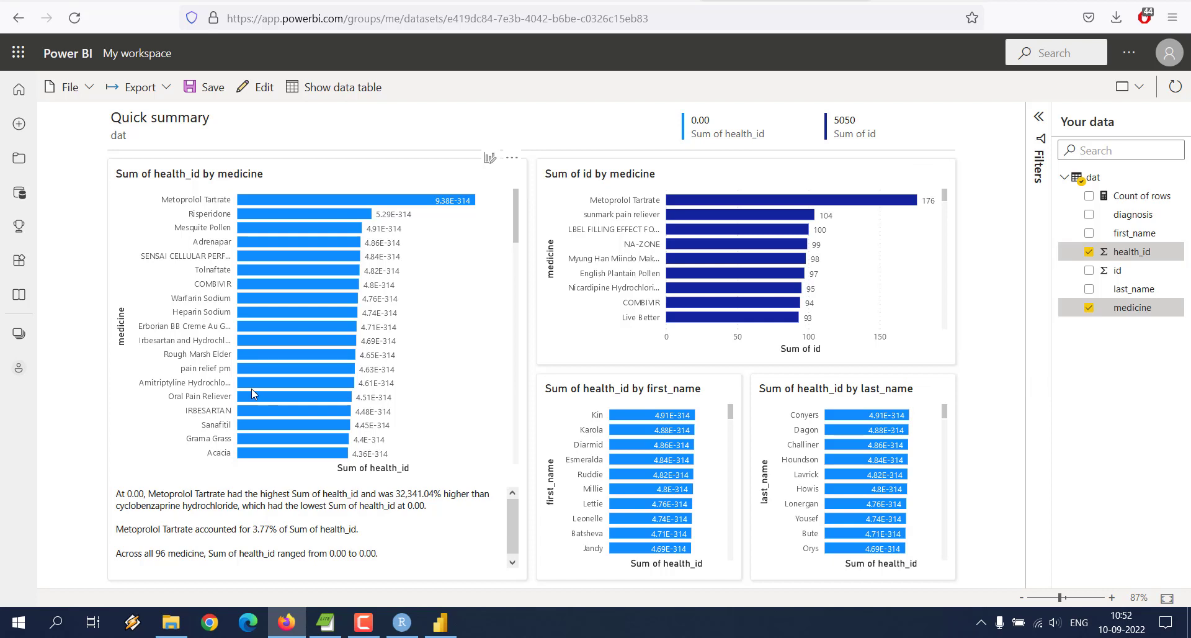
mouse_move(251, 388)
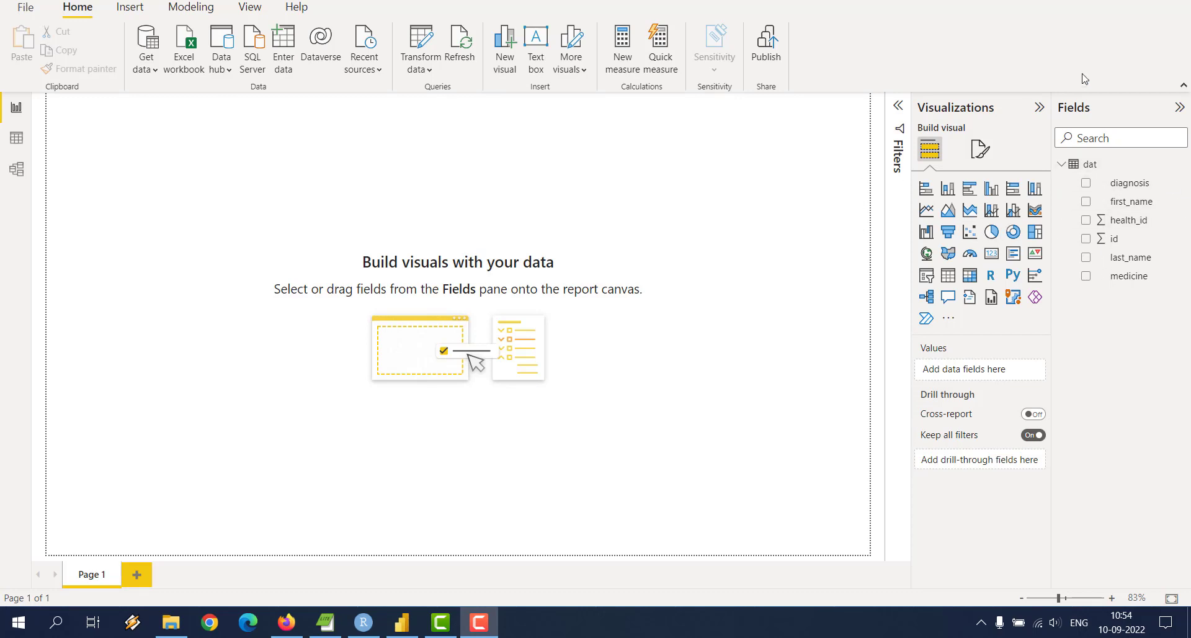
Close Power BI Desktop, minimize RStudio and move saledemo.csv next to RDemo.pbix on the desktop.
click(1149, 2)
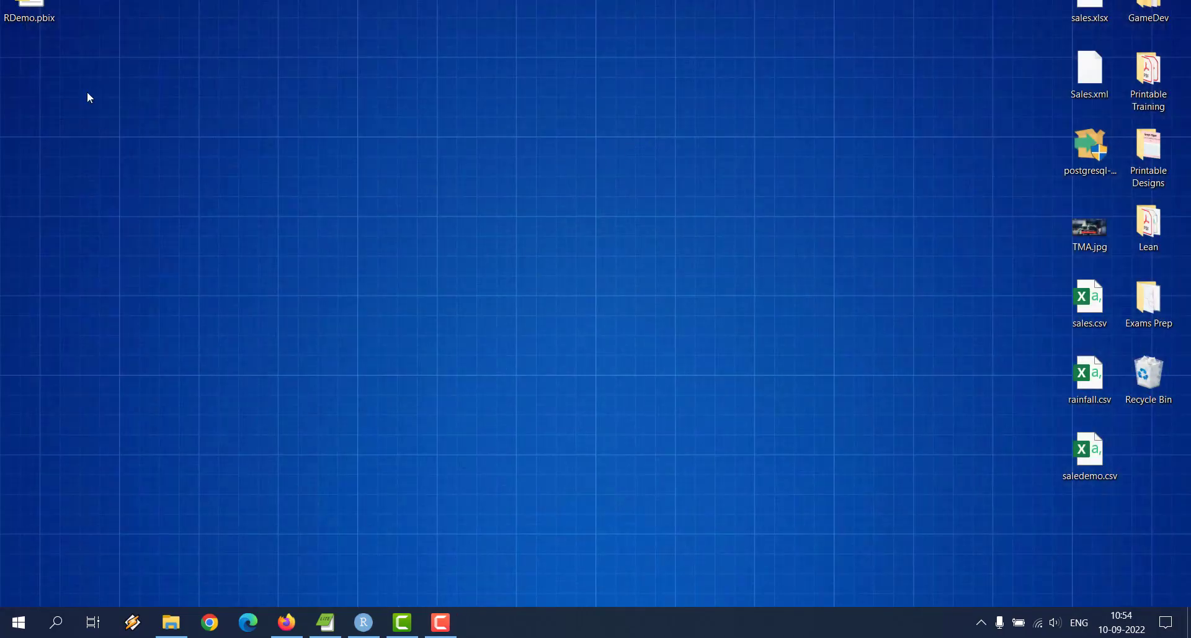
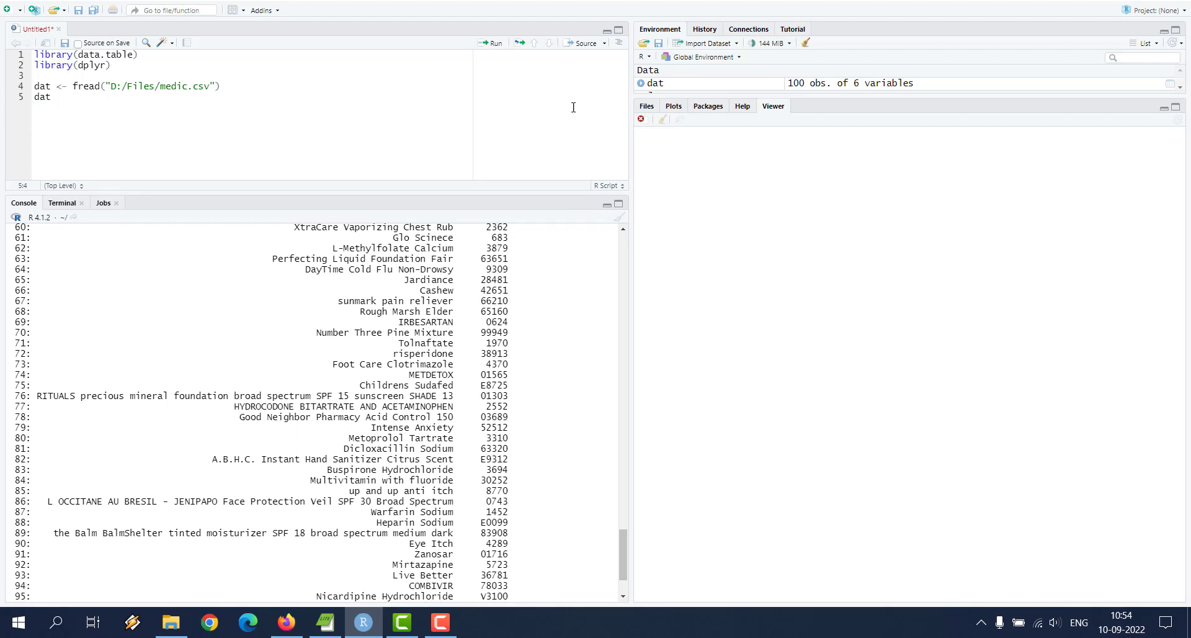
click(357, 618)
drag(1093, 477, 348, 102)
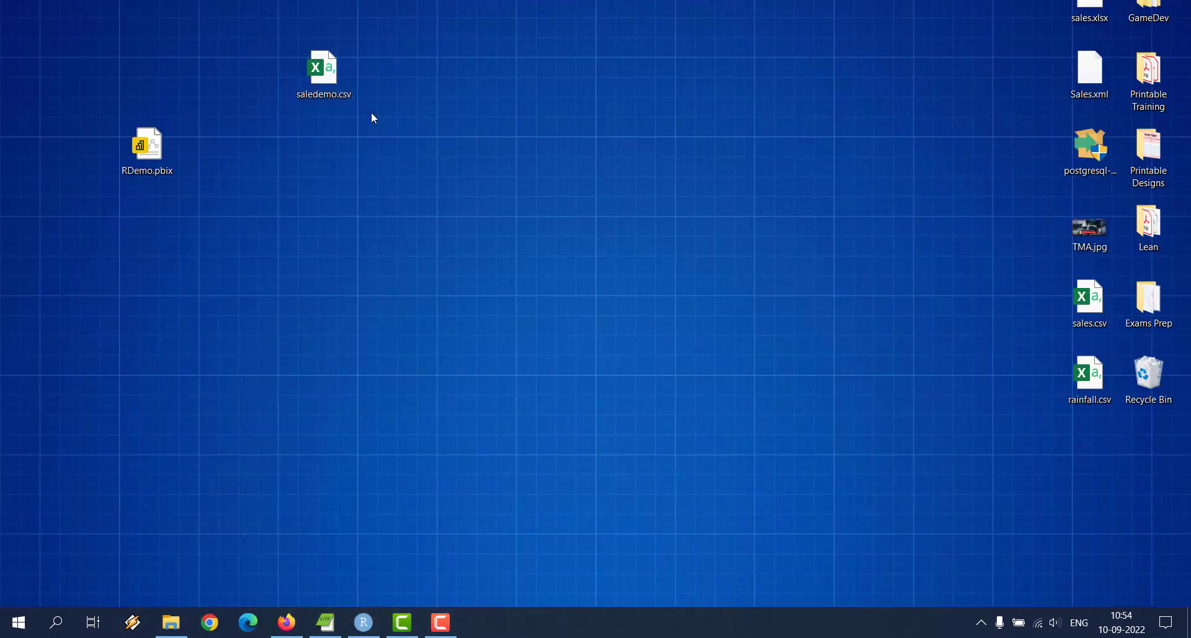
click(314, 94)
click(321, 148)
Search Windows for "power" and launch Power BI Desktop.
click(70, 623)
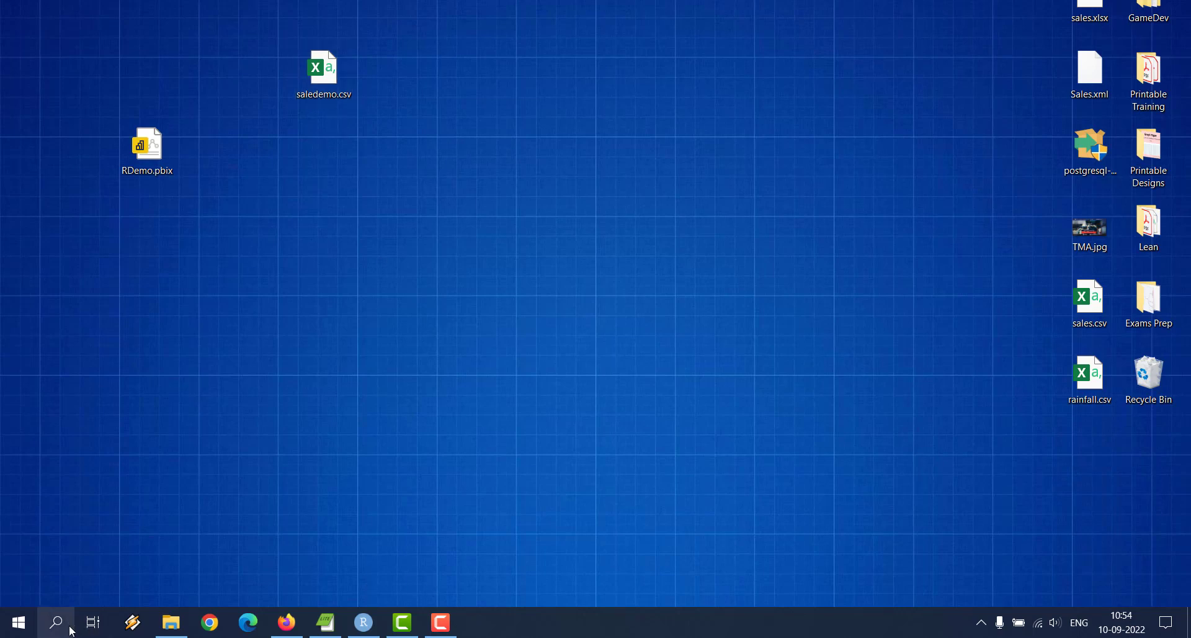
text(power)
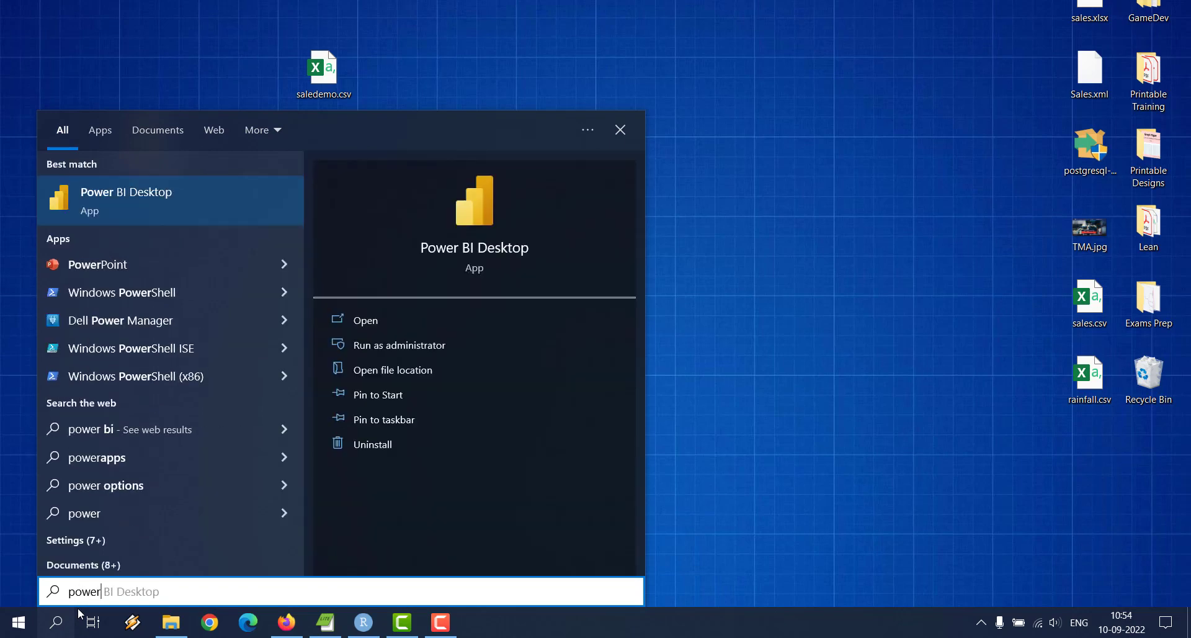
click(379, 326)
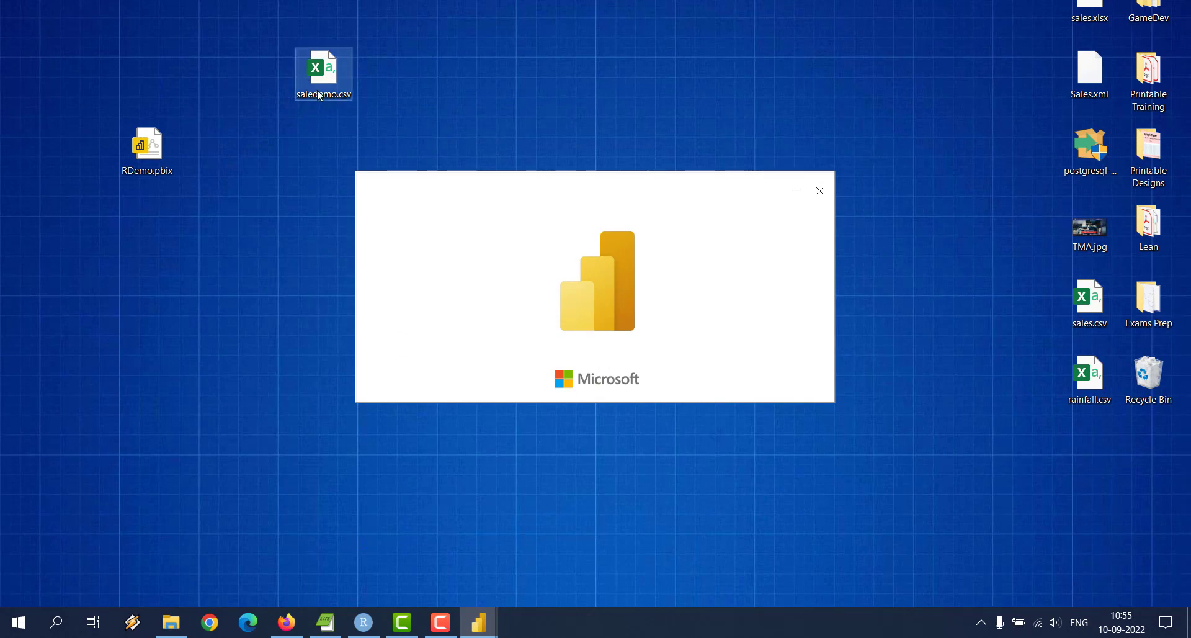
Switch to RStudio and review the medic.csv script together with its console output of the dat table.
click(363, 622)
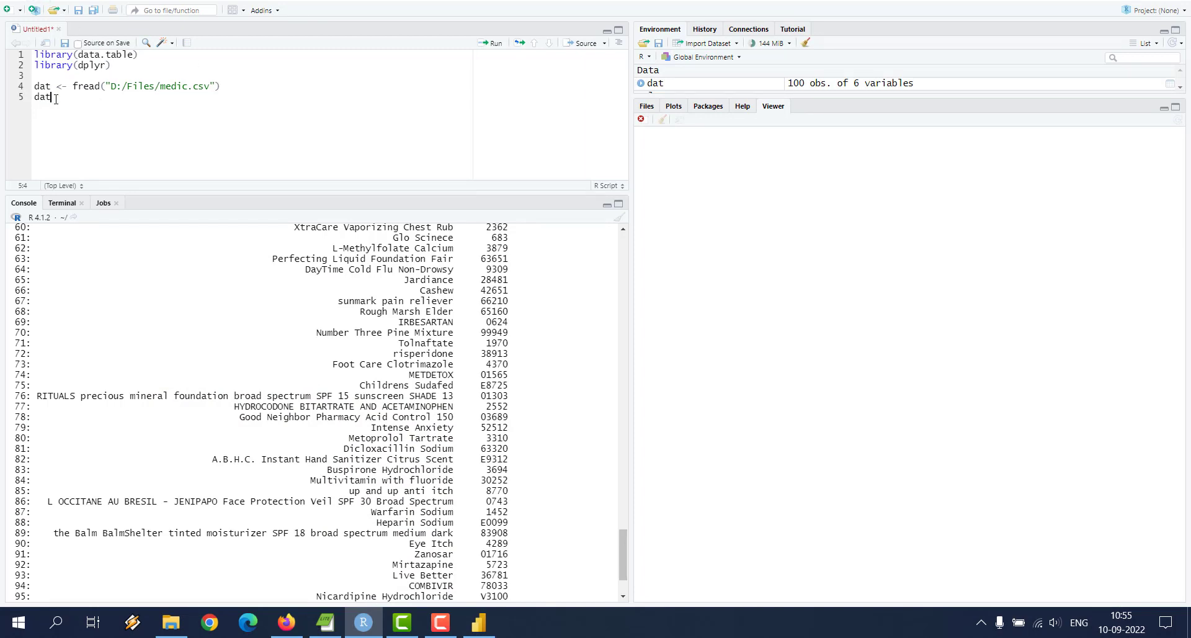
click(160, 111)
scroll(289, 298, up, 15)
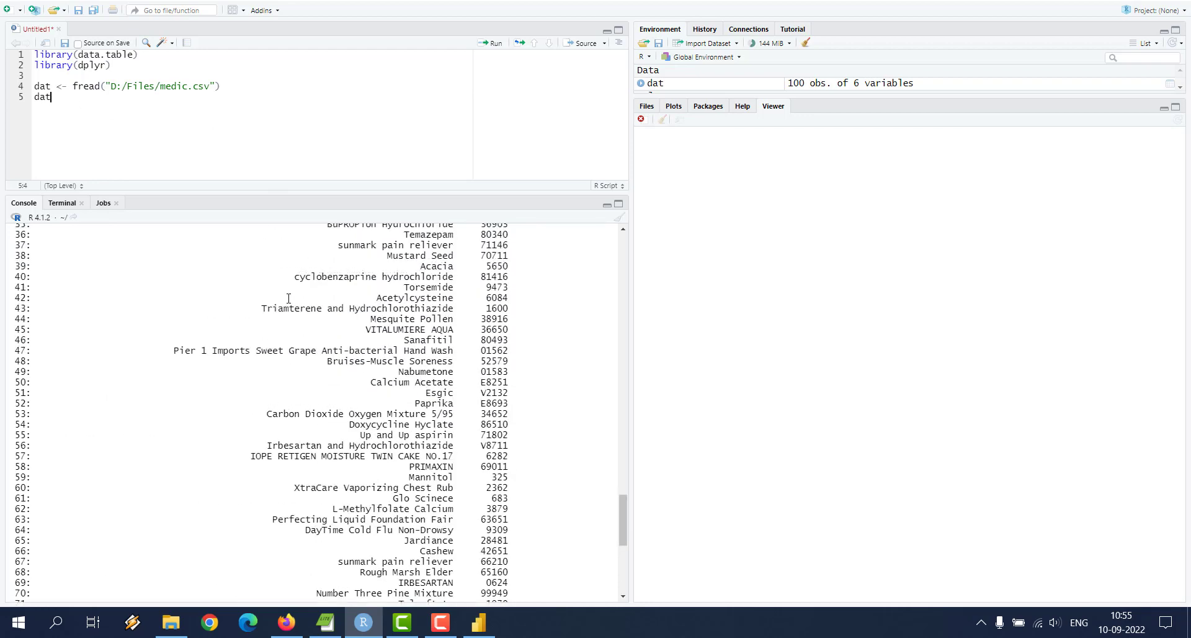
scroll(289, 298, up, 20)
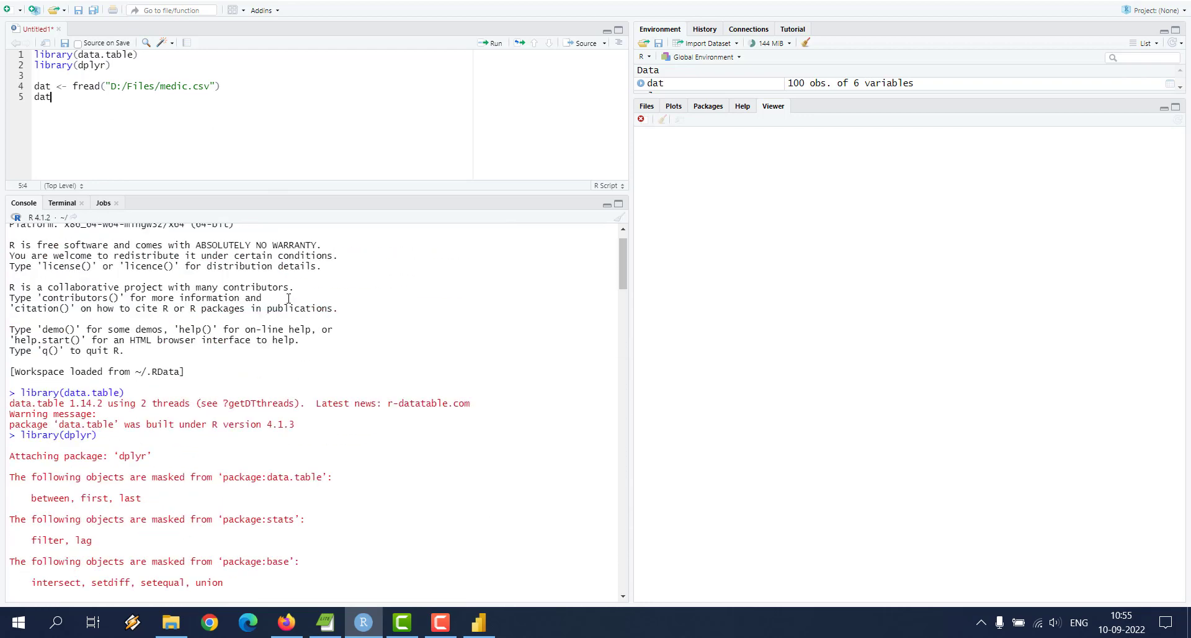
scroll(288, 298, down, 20)
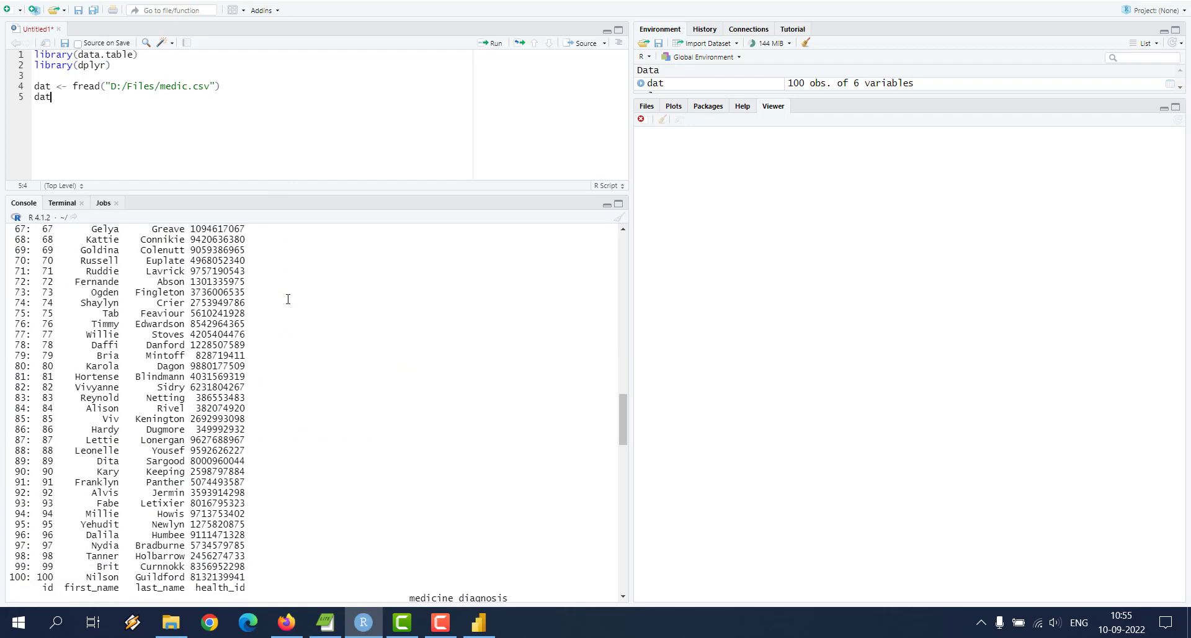
scroll(288, 299, down, 15)
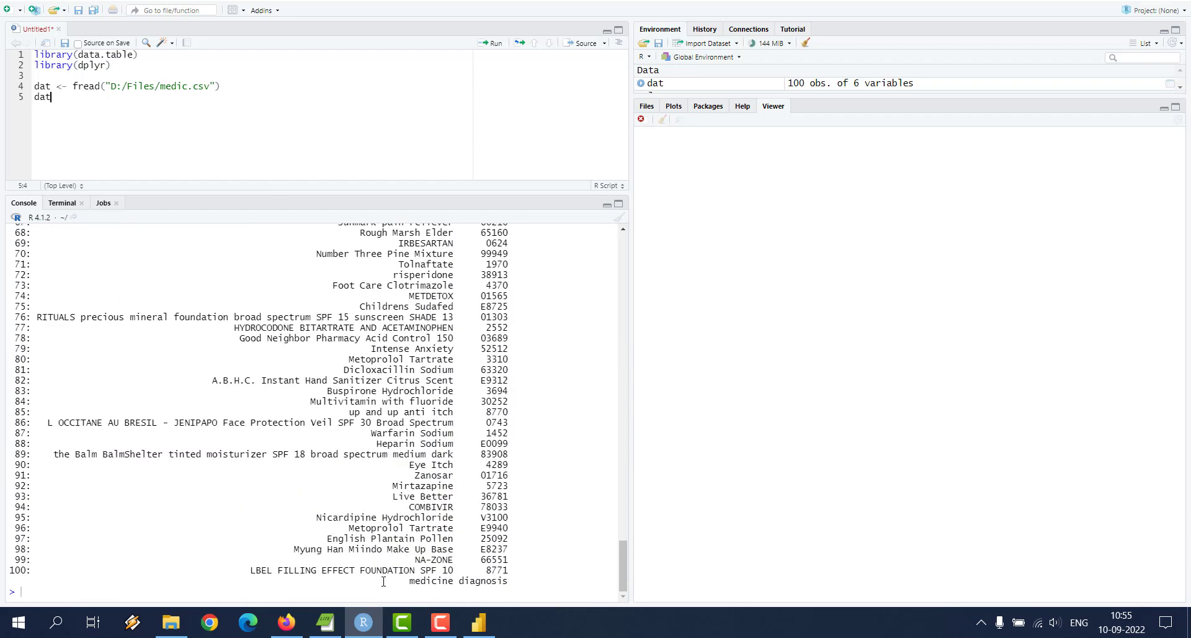
Return to Power BI Desktop, dismiss the start screen and connect to saledemo.csv on the Desktop as a Text/CSV source.
click(479, 624)
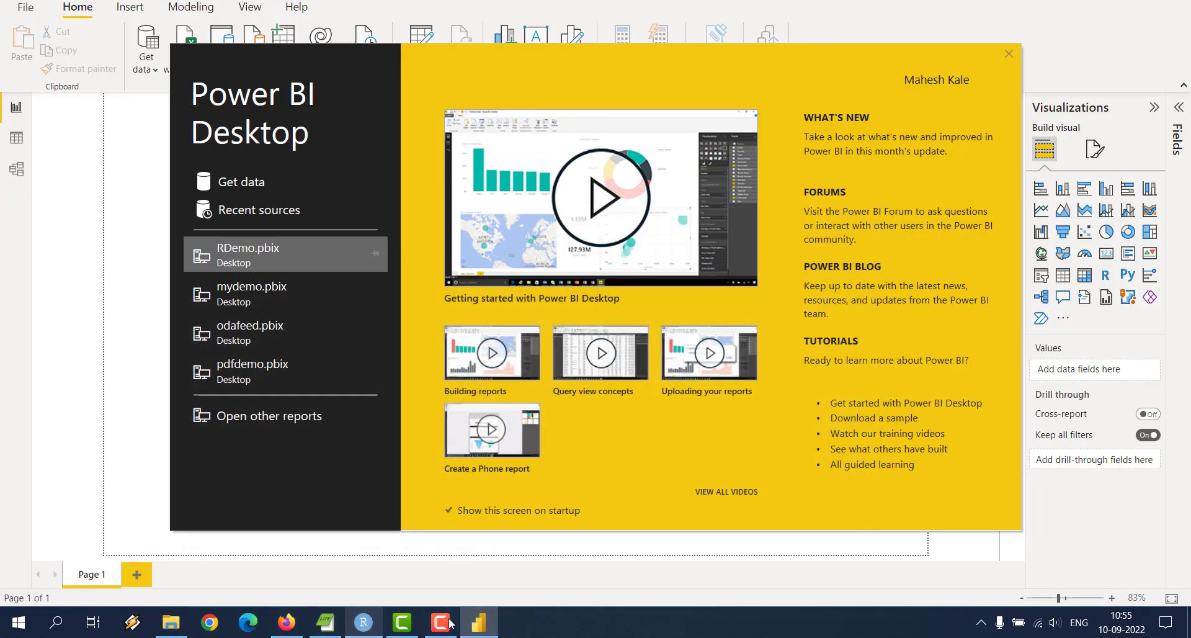
key(Escape)
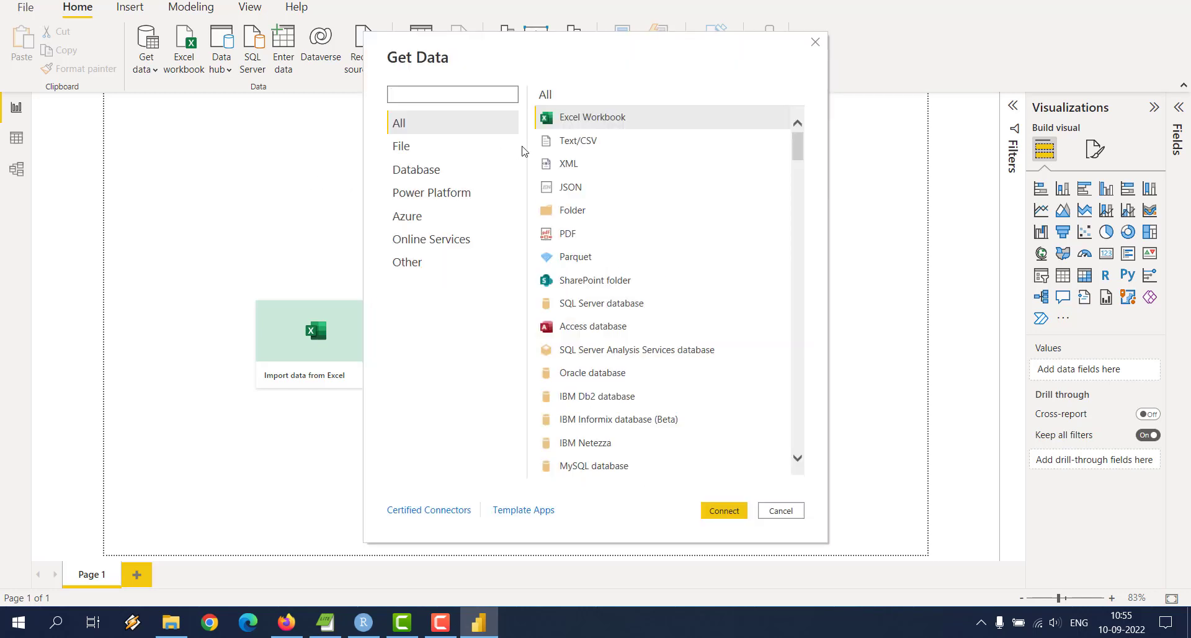
click(577, 142)
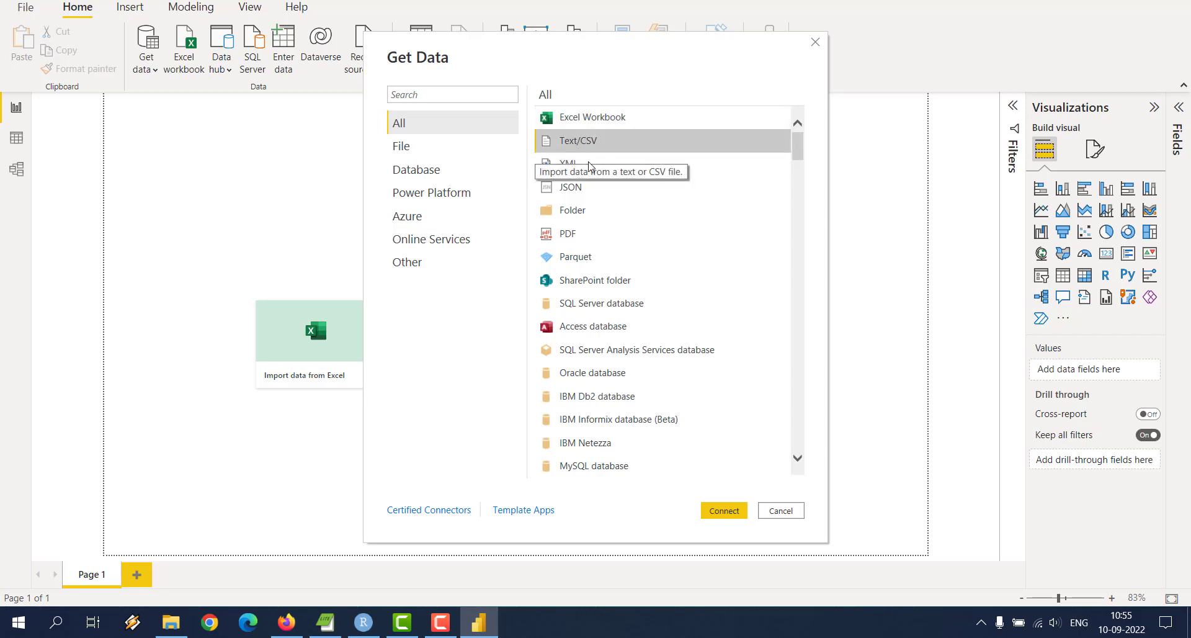
click(708, 510)
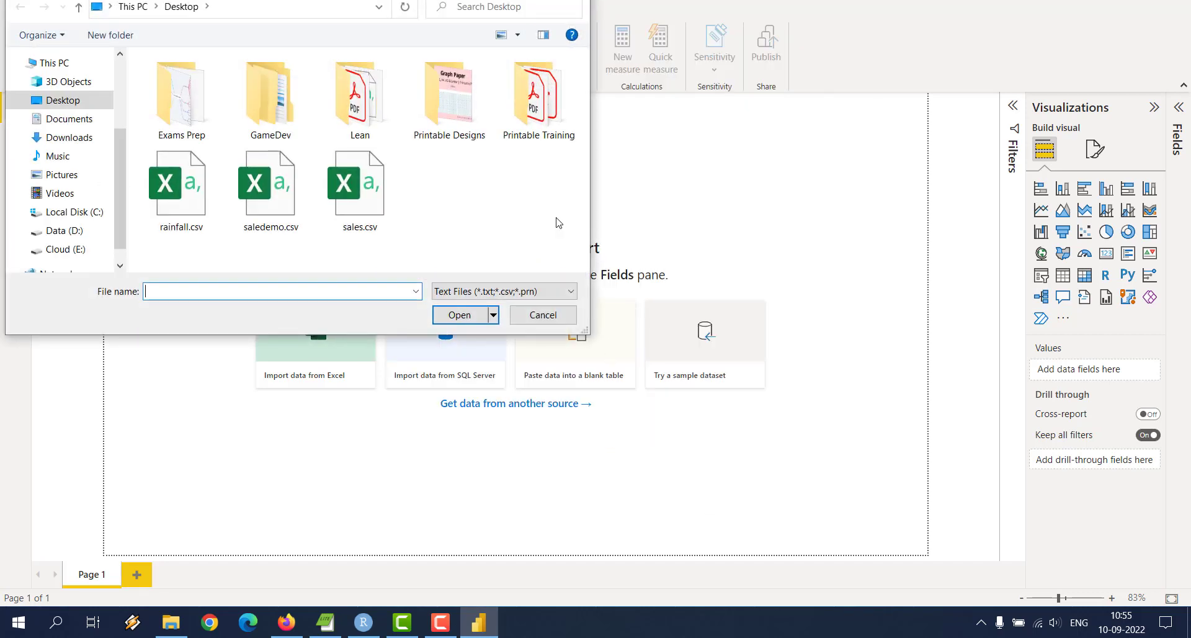
click(278, 193)
click(459, 315)
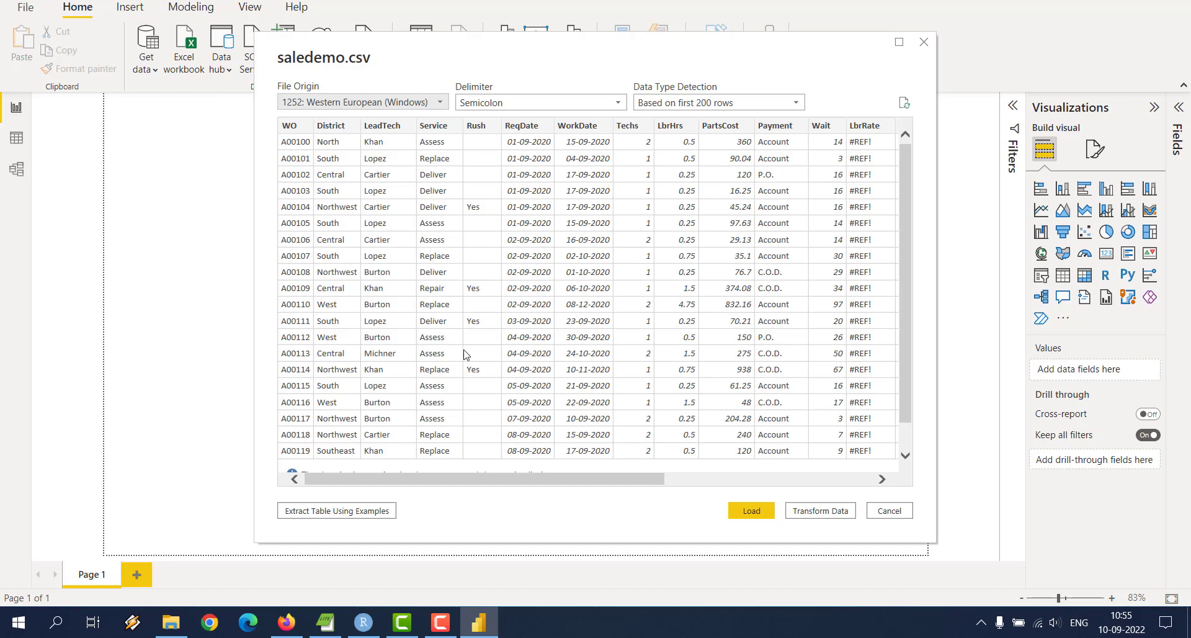
Check the saledemo.csv preview, load the data into the report and expand the saledemo field list.
scroll(467, 354, down, 2)
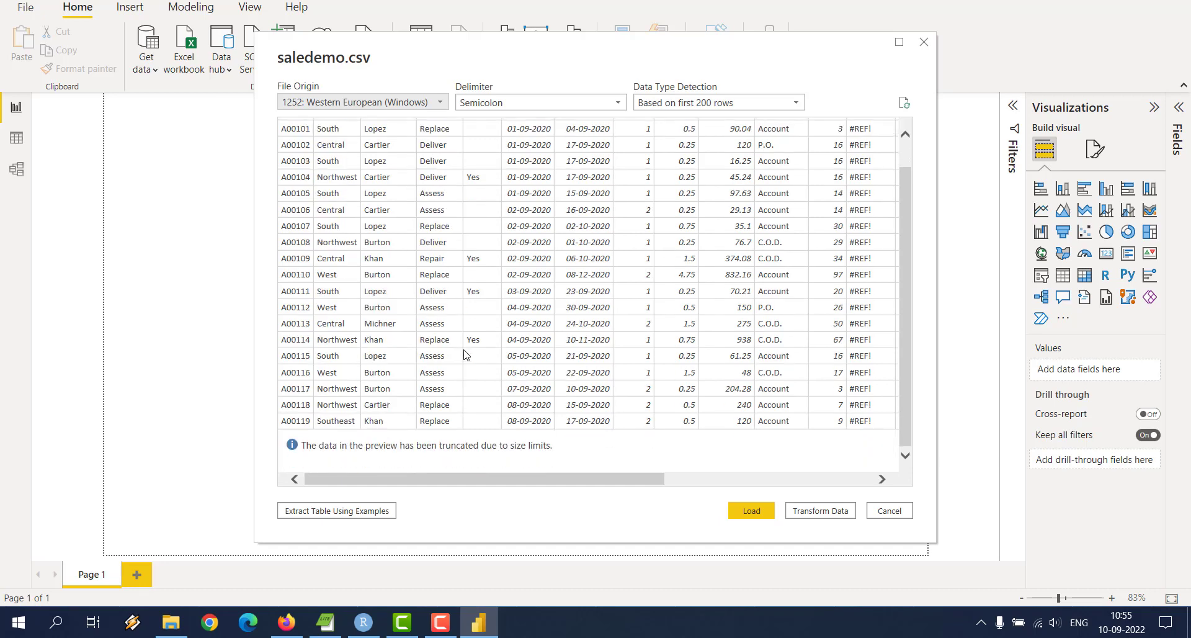
scroll(466, 348, up, 2)
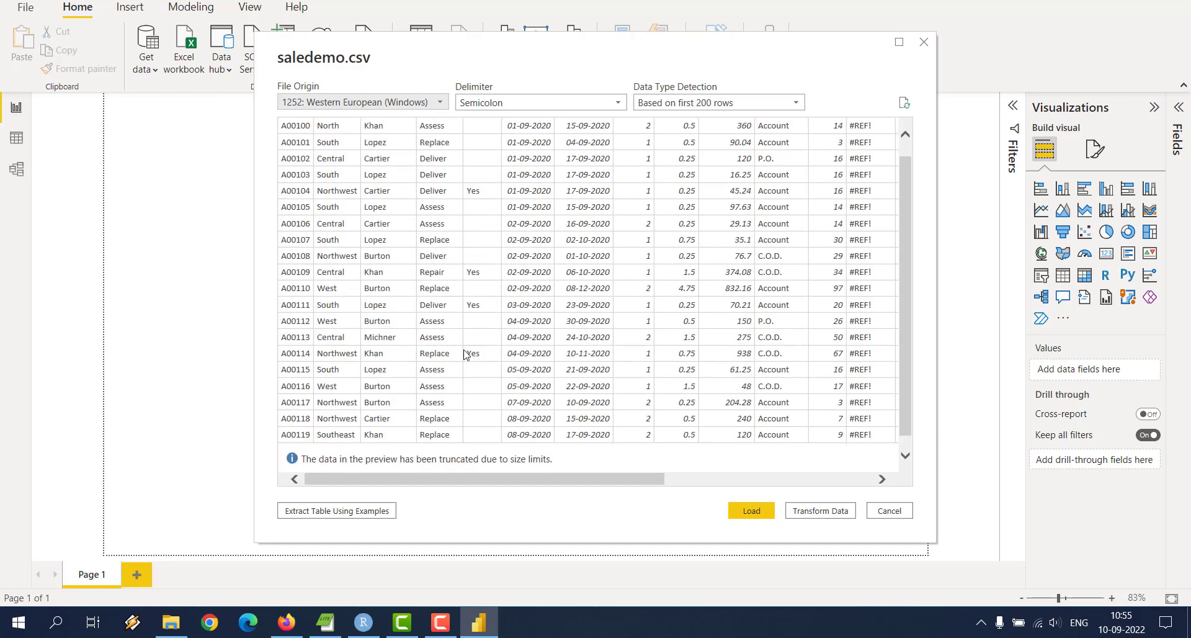
click(751, 510)
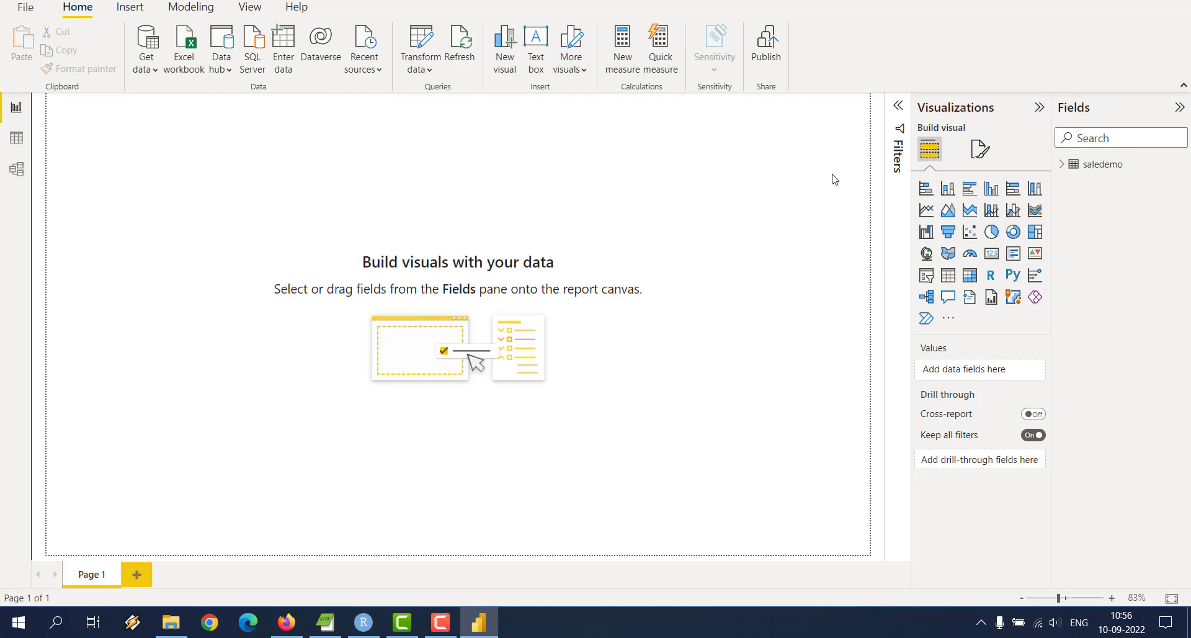
click(1061, 164)
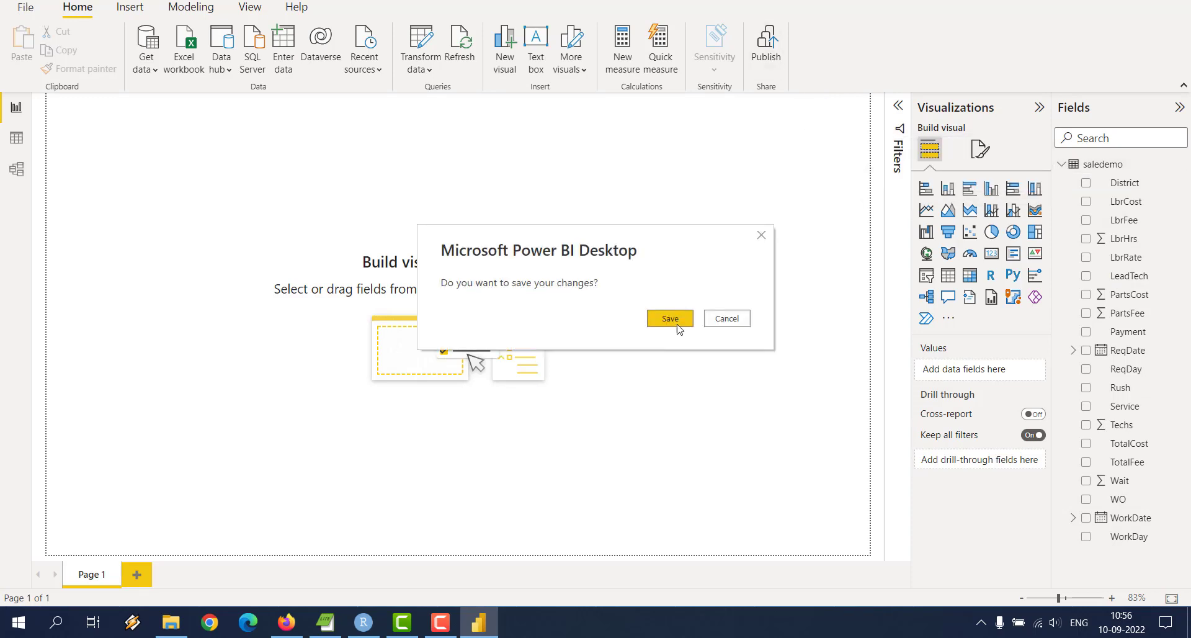
Save the report to the Desktop as Demo and publish it to My workspace, closing the publishing message.
click(675, 323)
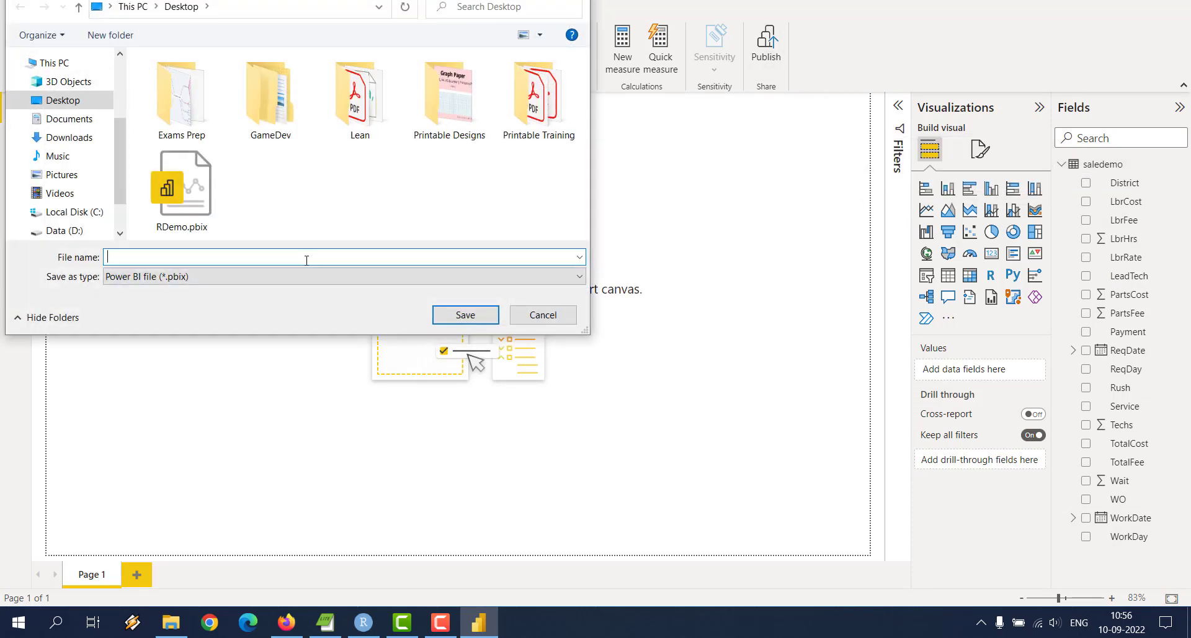
text(Demo)
key(Return)
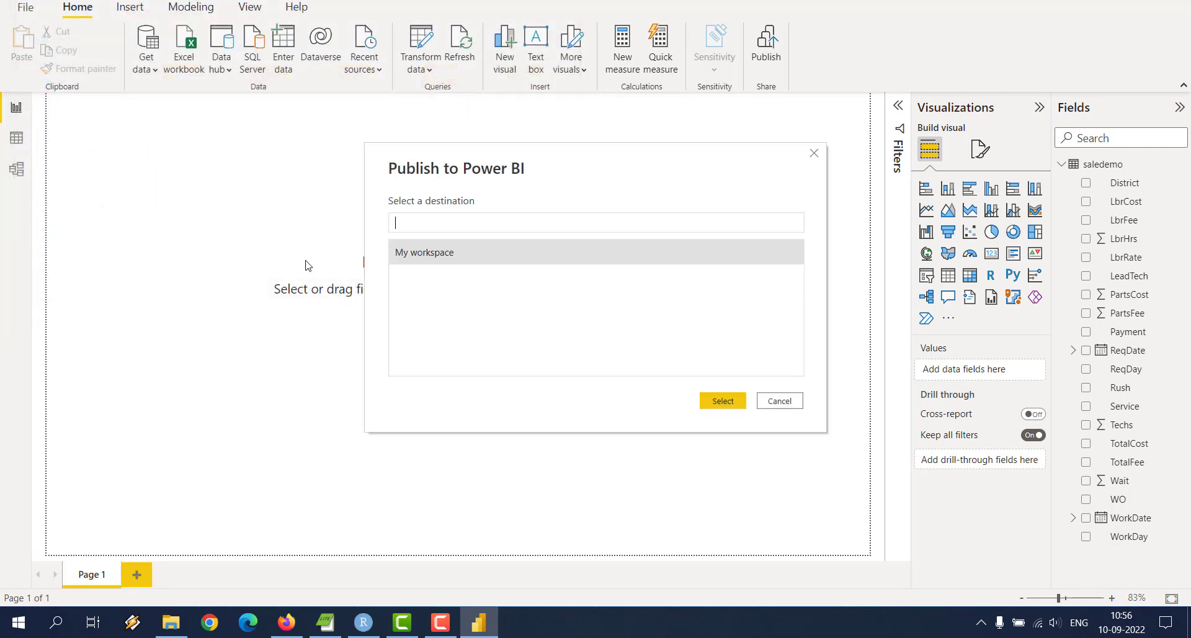
click(719, 401)
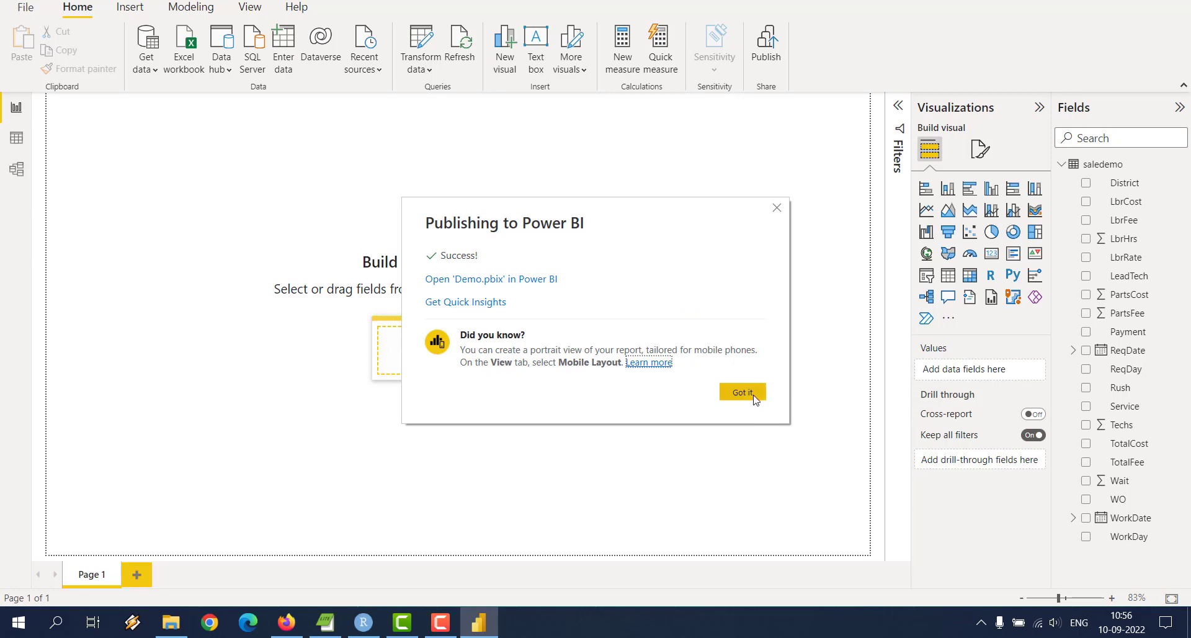
click(743, 392)
Switch to the Power BI service in Firefox, open the Demo dataset from My workspace and auto-create a report from it.
click(287, 623)
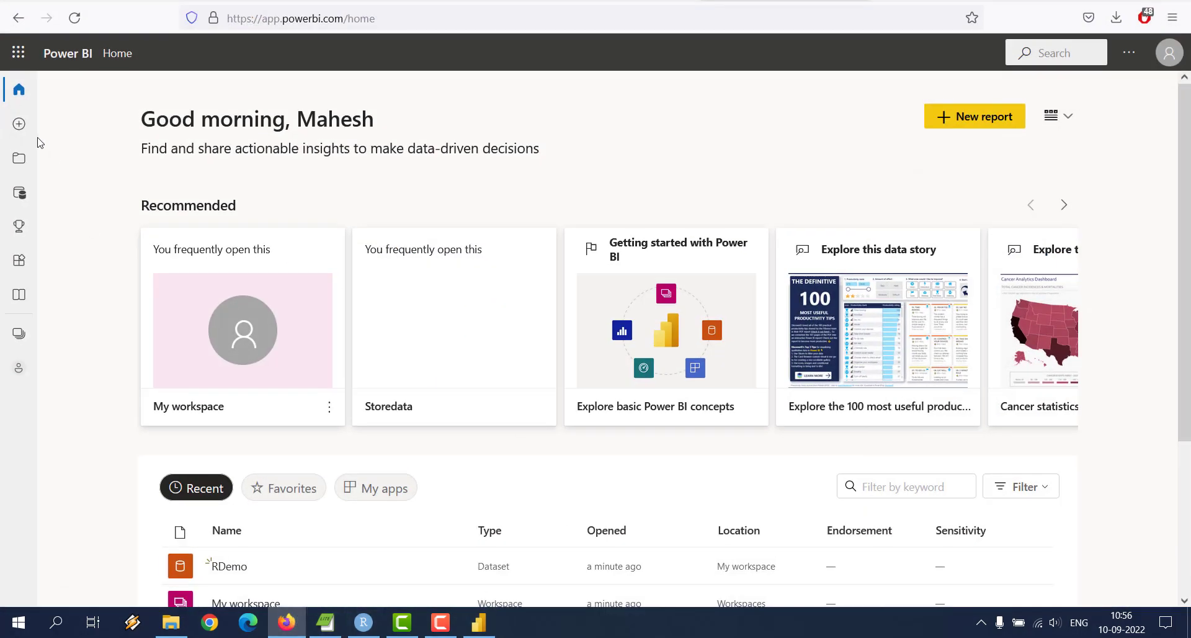
click(19, 124)
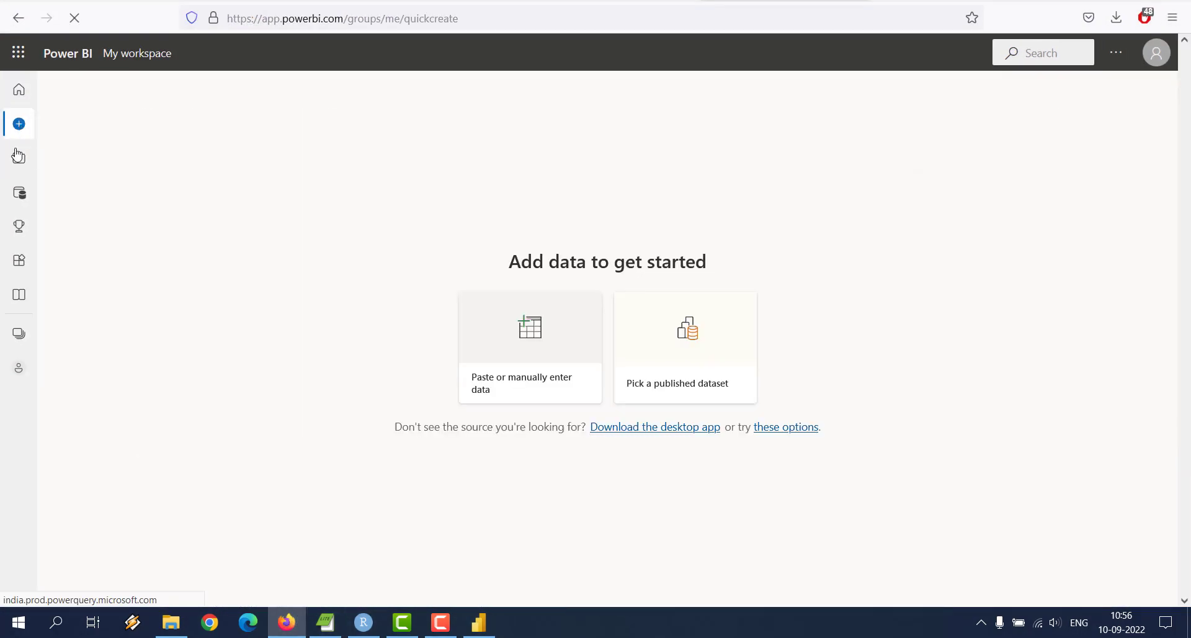
click(17, 155)
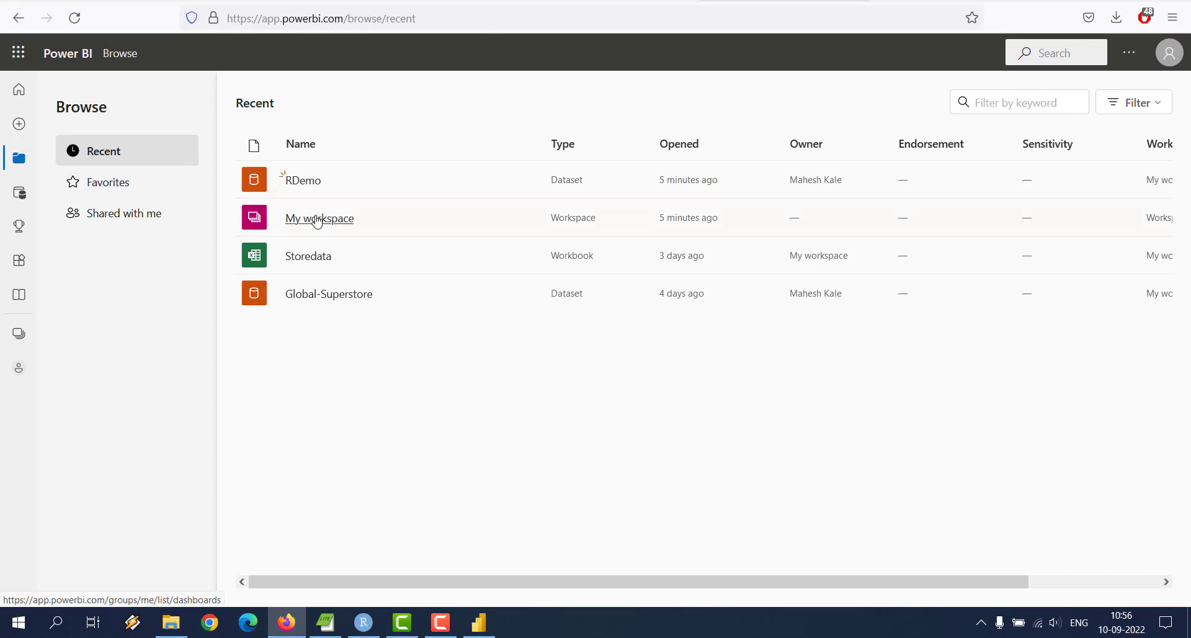
click(318, 219)
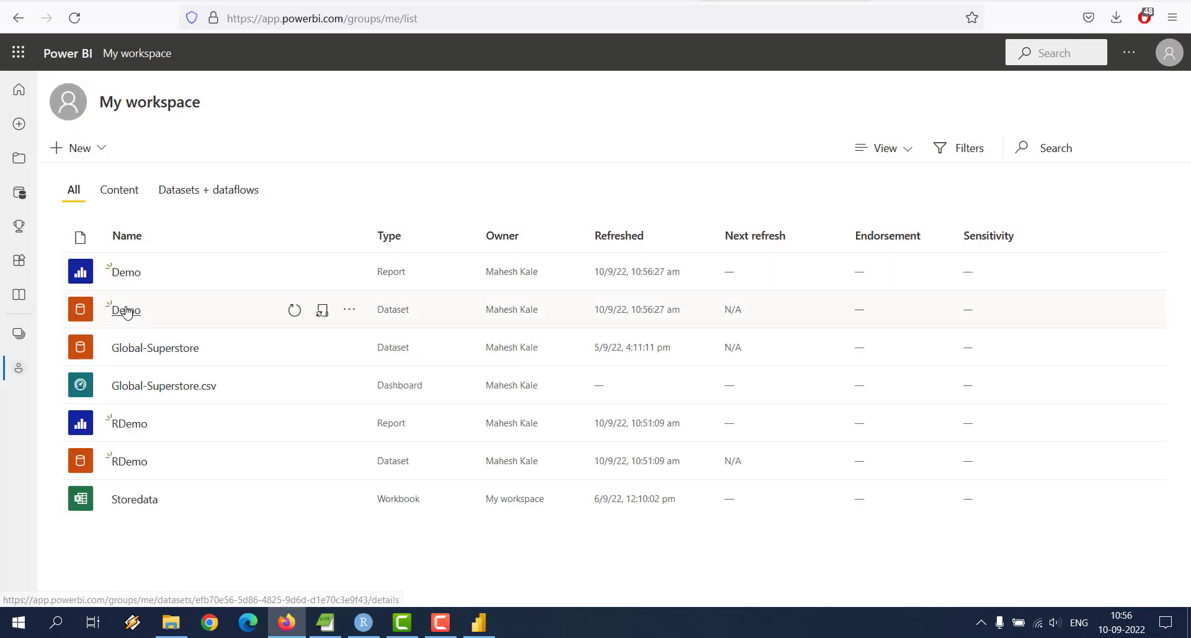
click(125, 310)
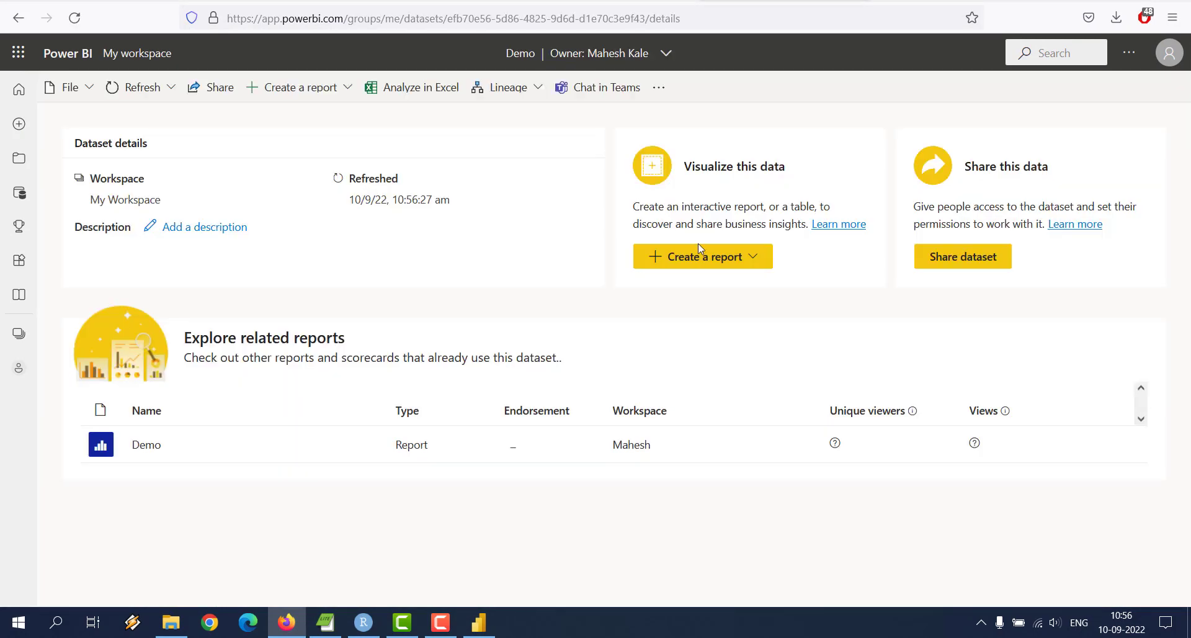
click(752, 260)
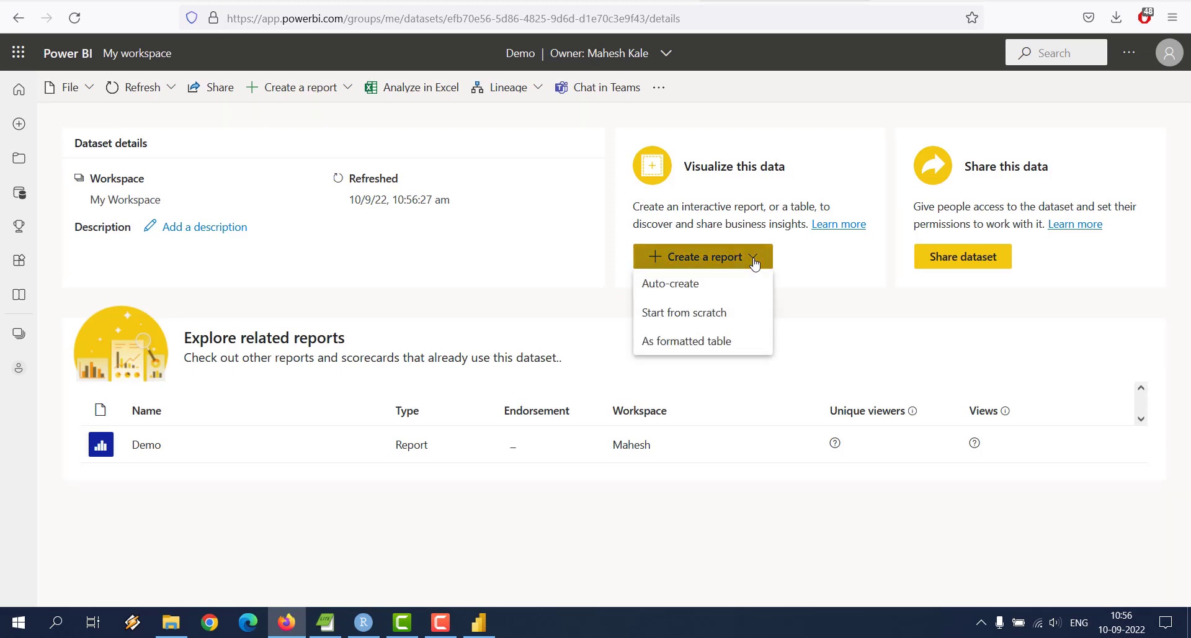
click(694, 286)
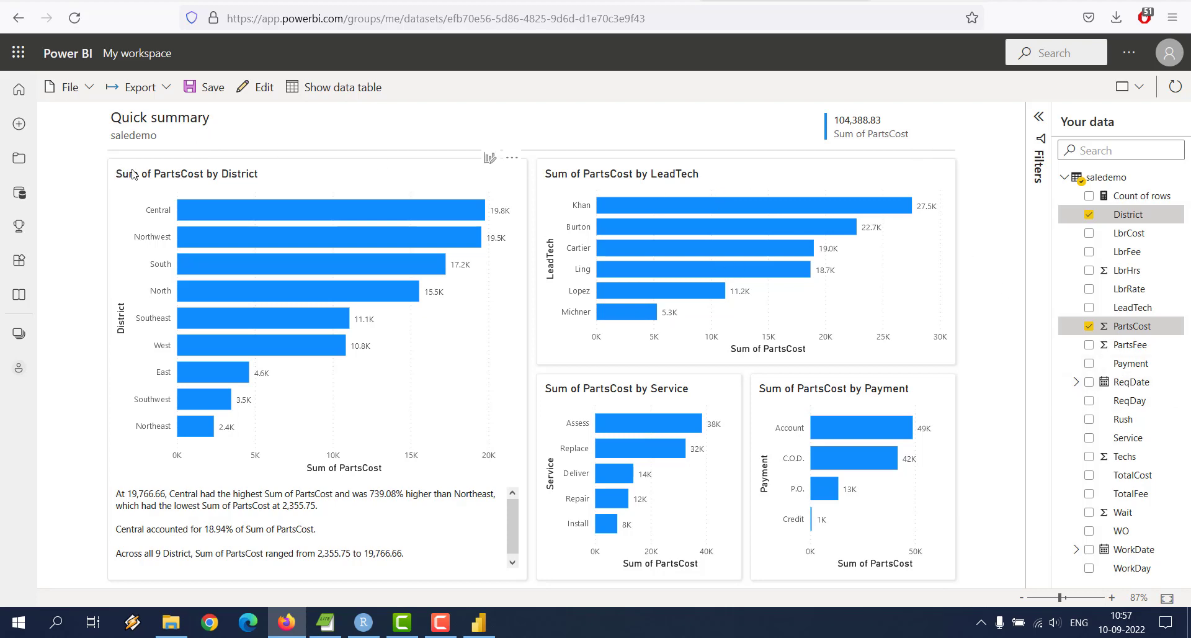
Leave the auto-created report for the Home page without saving it and switch back to Power BI Desktop.
click(19, 89)
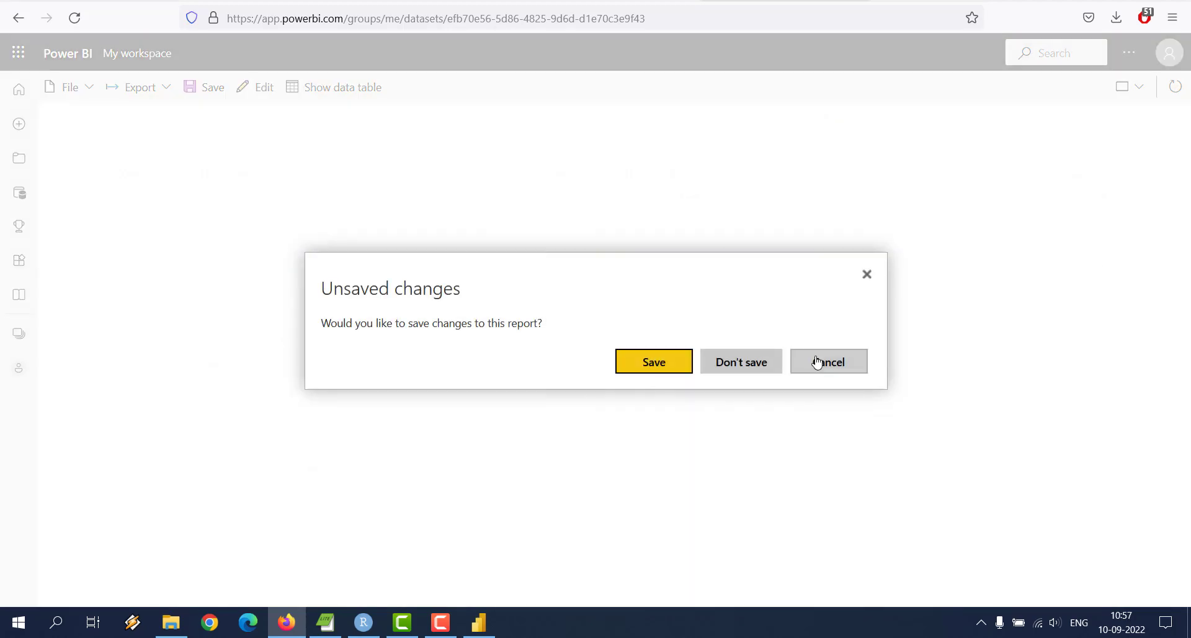
click(770, 366)
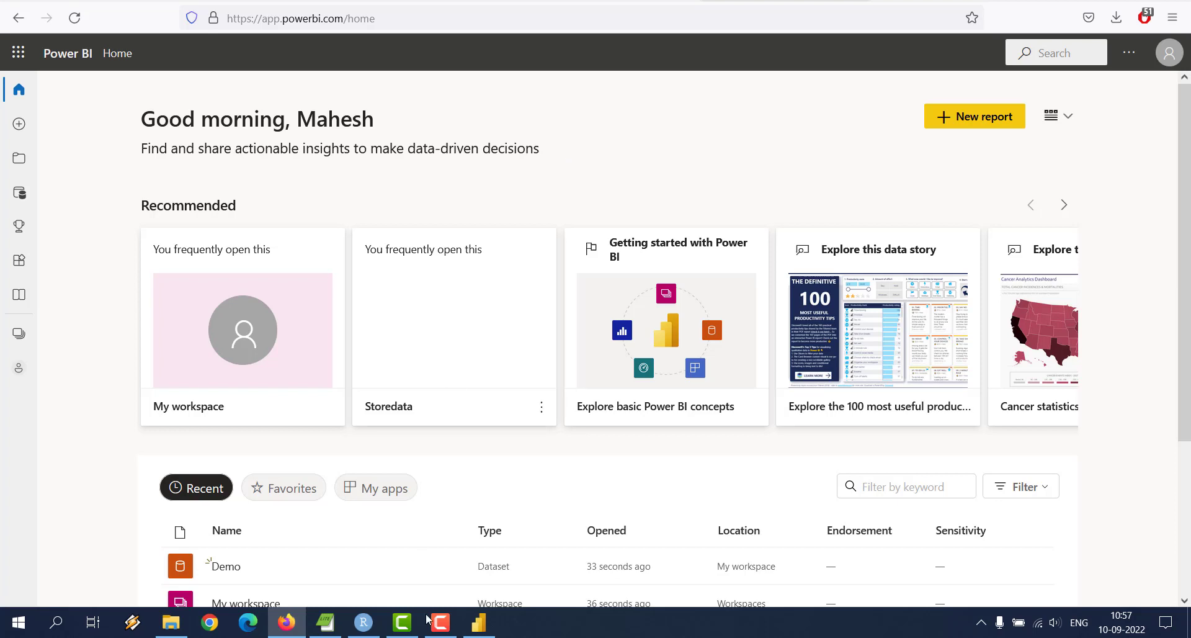
click(478, 622)
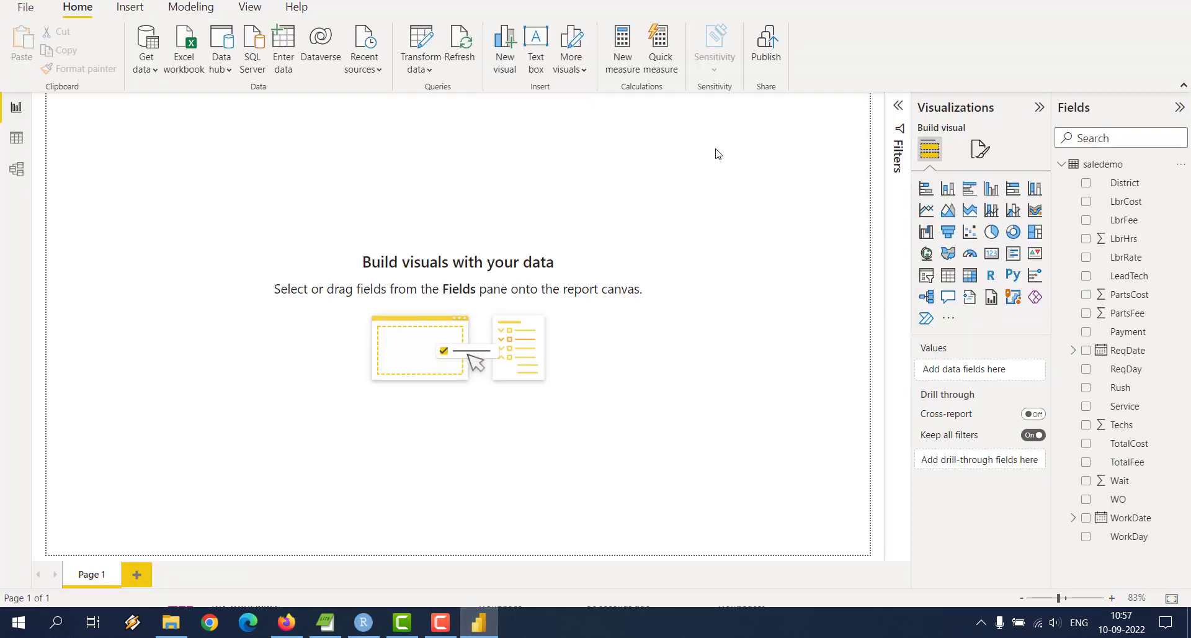